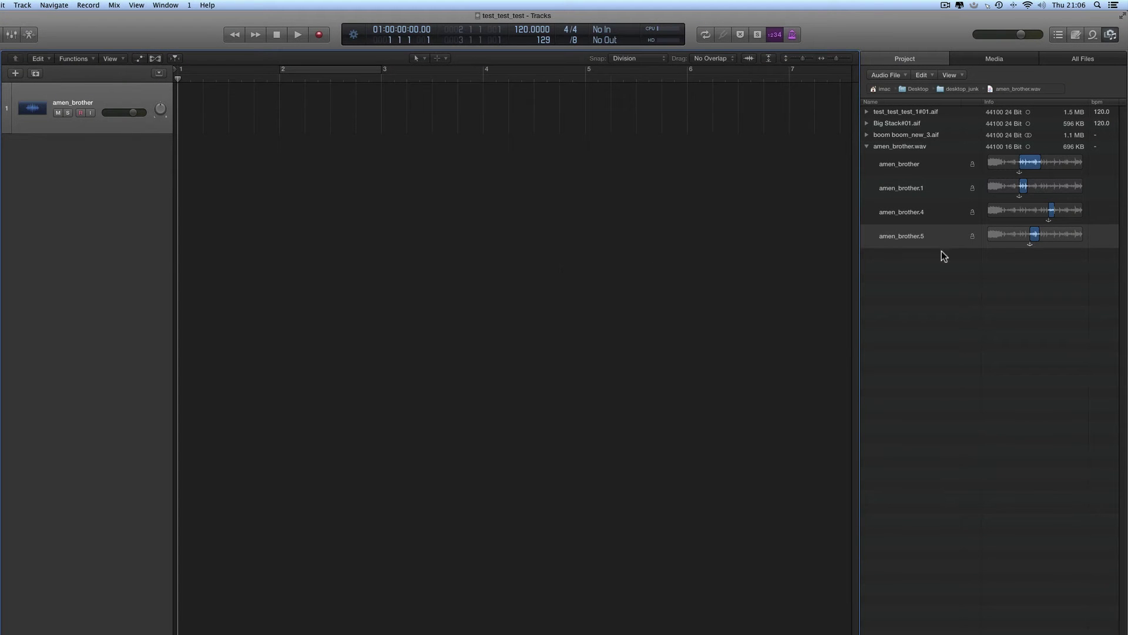
- Place the amen_brother.5 region on the track at bars 2, 3, 4 and 5, and move the playhead to bar 2
{"action": "left_click", "coordinate": [1015, 236]}
{"action": "left_click_drag", "start_coordinate": [922, 235], "coordinate": [285, 115]}
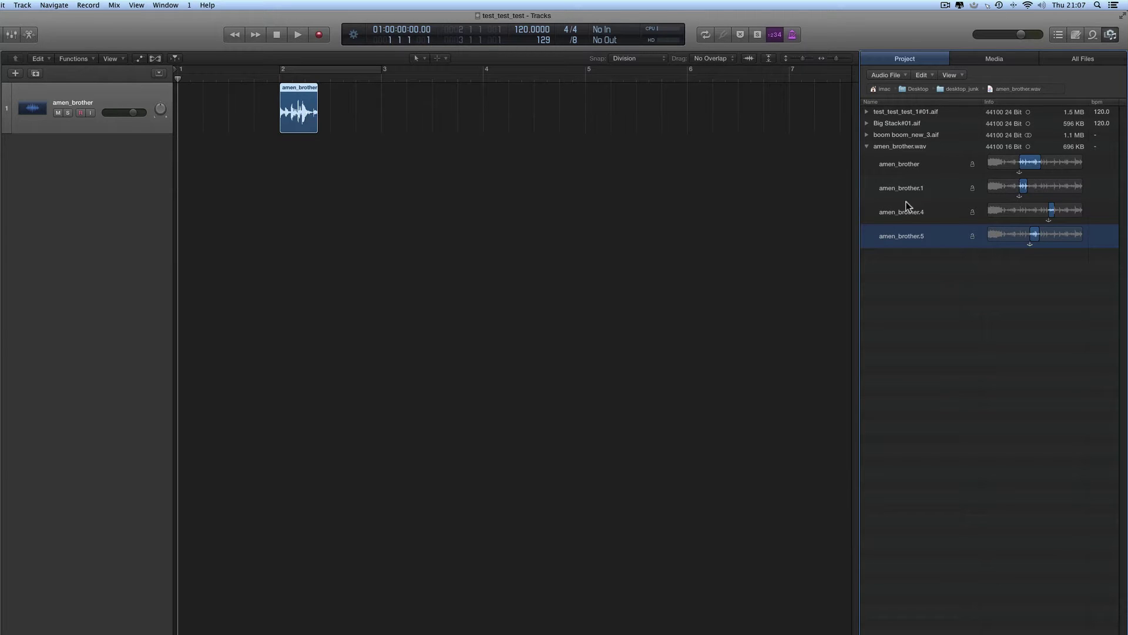
{"action": "left_click_drag", "start_coordinate": [924, 239], "coordinate": [388, 123]}
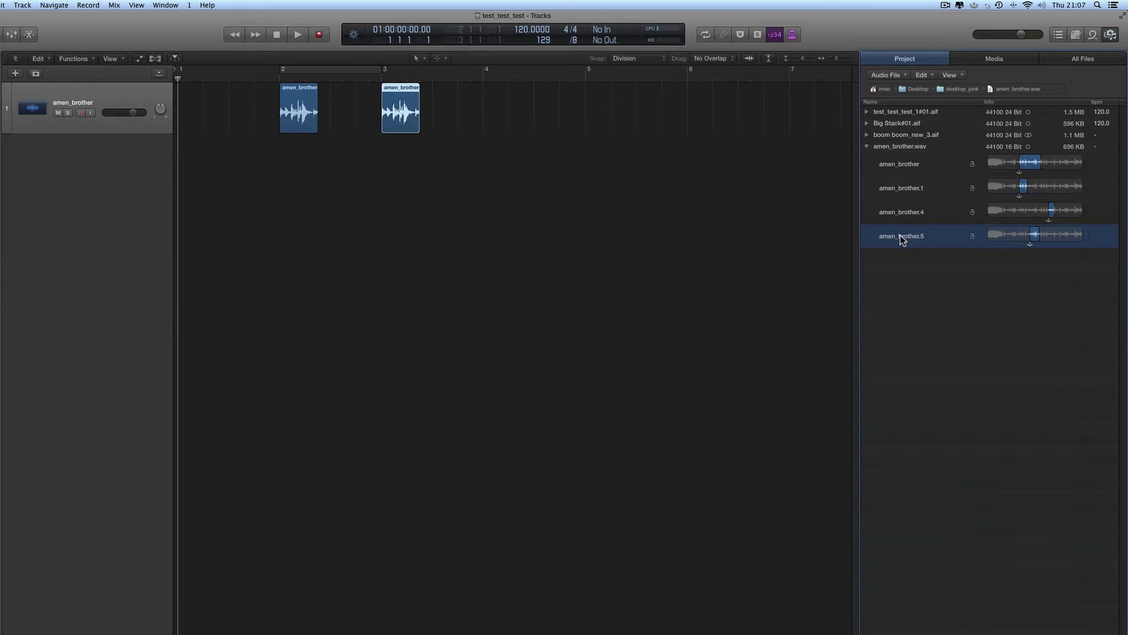
{"action": "left_click_drag", "start_coordinate": [901, 235], "coordinate": [499, 120]}
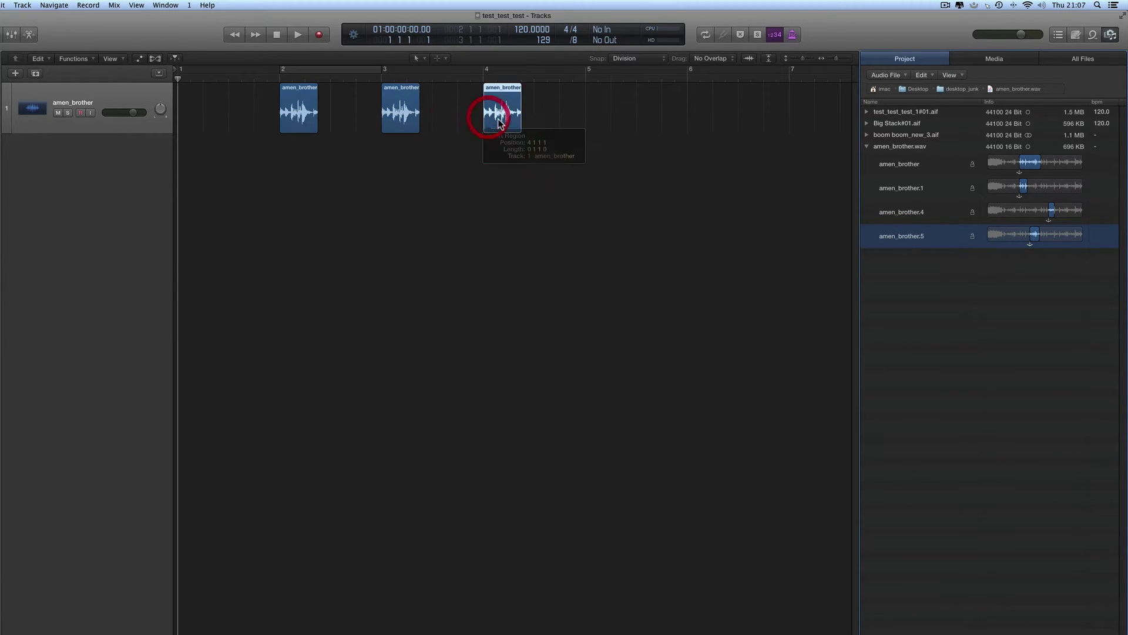
{"action": "left_click_drag", "start_coordinate": [902, 236], "coordinate": [591, 105]}
{"action": "mouse_move", "coordinate": [280, 80]}
{"action": "left_mouse_down"}
{"action": "mouse_move", "coordinate": [569, 82]}
{"action": "mouse_move", "coordinate": [280, 81]}
{"action": "left_mouse_up"}
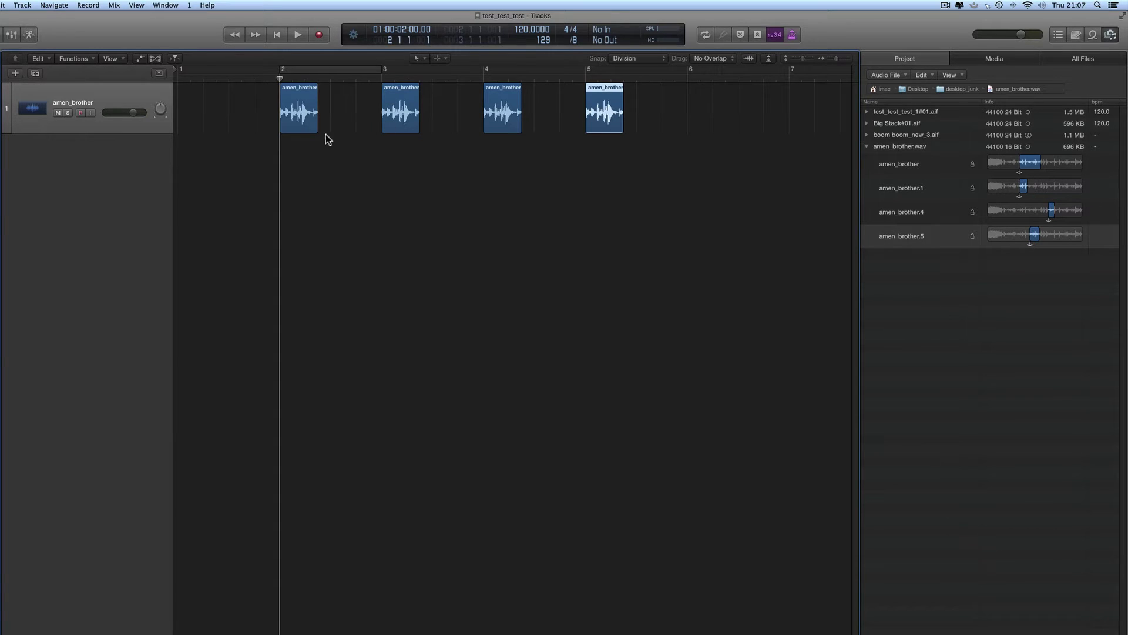
- Try extending the end of all four amen_brother.5 regions to a length of two beats, and undo the lengthening
{"action": "left_click_drag", "start_coordinate": [631, 158], "coordinate": [317, 110]}
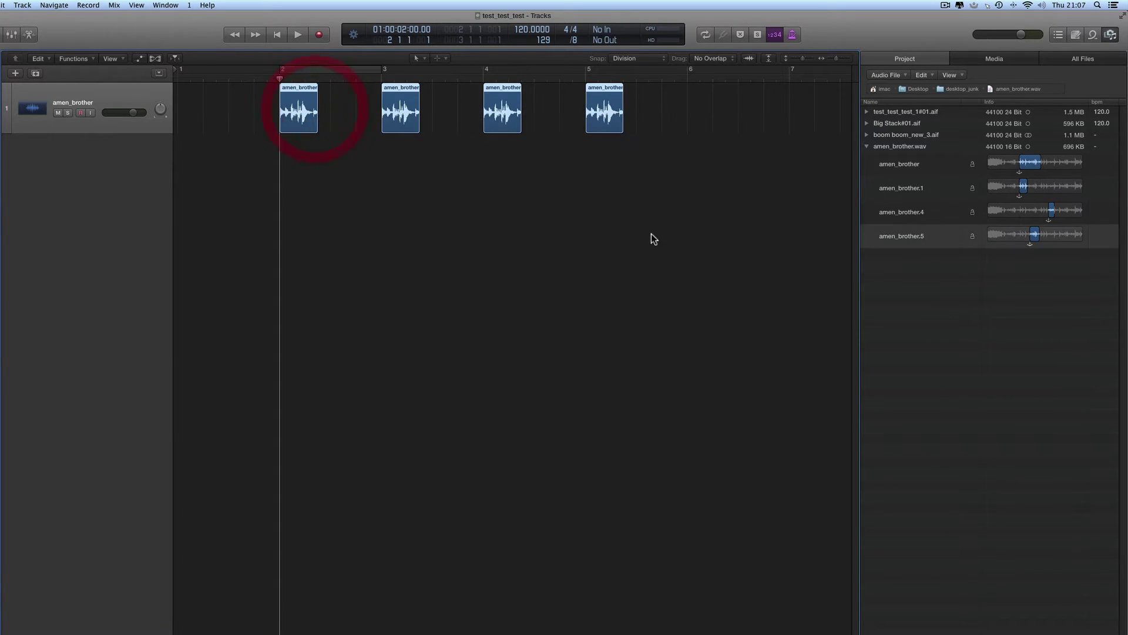
{"action": "left_click_drag", "start_coordinate": [1032, 234], "coordinate": [1036, 234]}
{"action": "mouse_move", "coordinate": [623, 131]}
{"action": "left_mouse_down"}
{"action": "mouse_move", "coordinate": [695, 131]}
{"action": "mouse_move", "coordinate": [571, 131]}
{"action": "mouse_move", "coordinate": [623, 132]}
{"action": "left_mouse_up"}
{"action": "left_click_drag", "start_coordinate": [620, 131], "coordinate": [633, 130]}
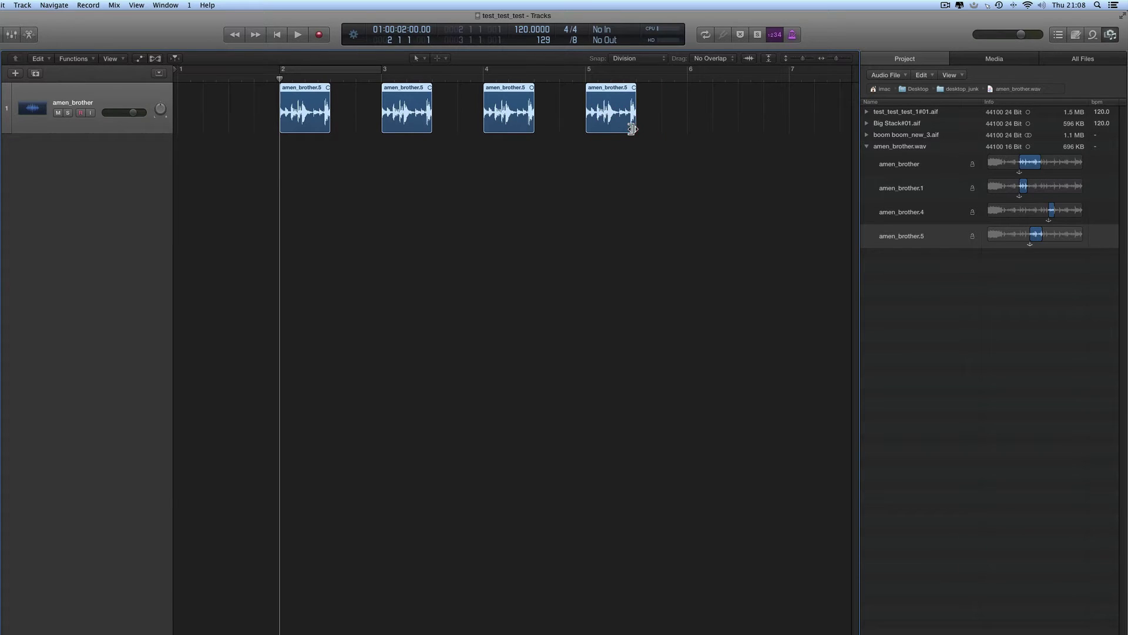
{"action": "key", "text": "super+z"}
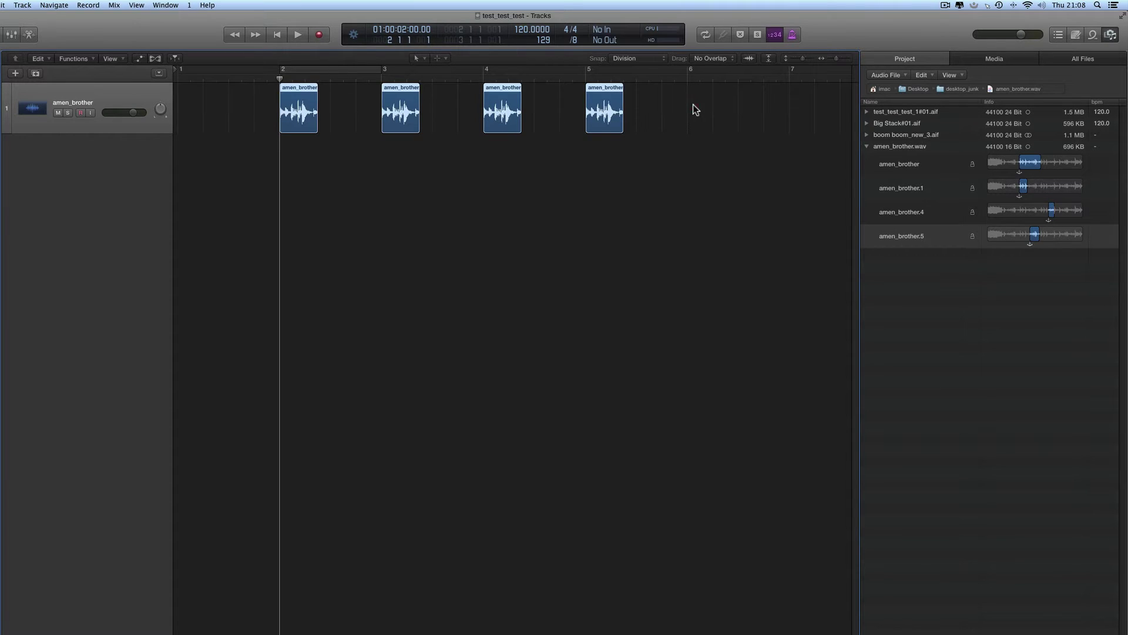
- Delete the regions at bars 3, 4 and 5 and copy the bar 2 region to those bars instead
{"action": "left_click_drag", "start_coordinate": [693, 106], "coordinate": [409, 120]}
{"action": "key", "text": "Delete"}
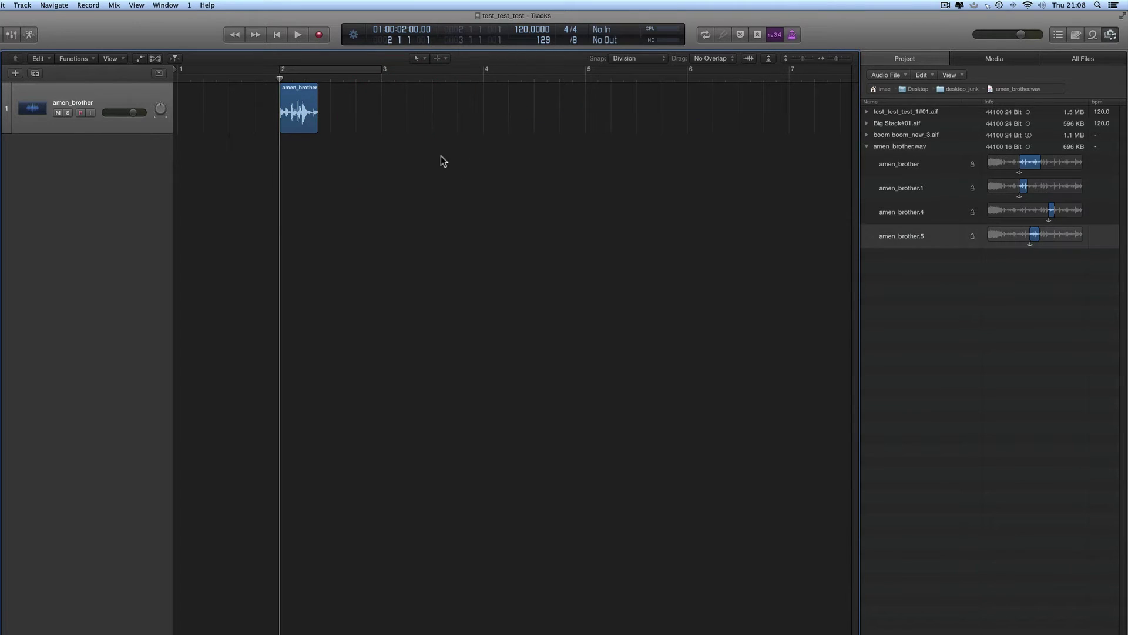
{"action": "left_click", "coordinate": [295, 115]}
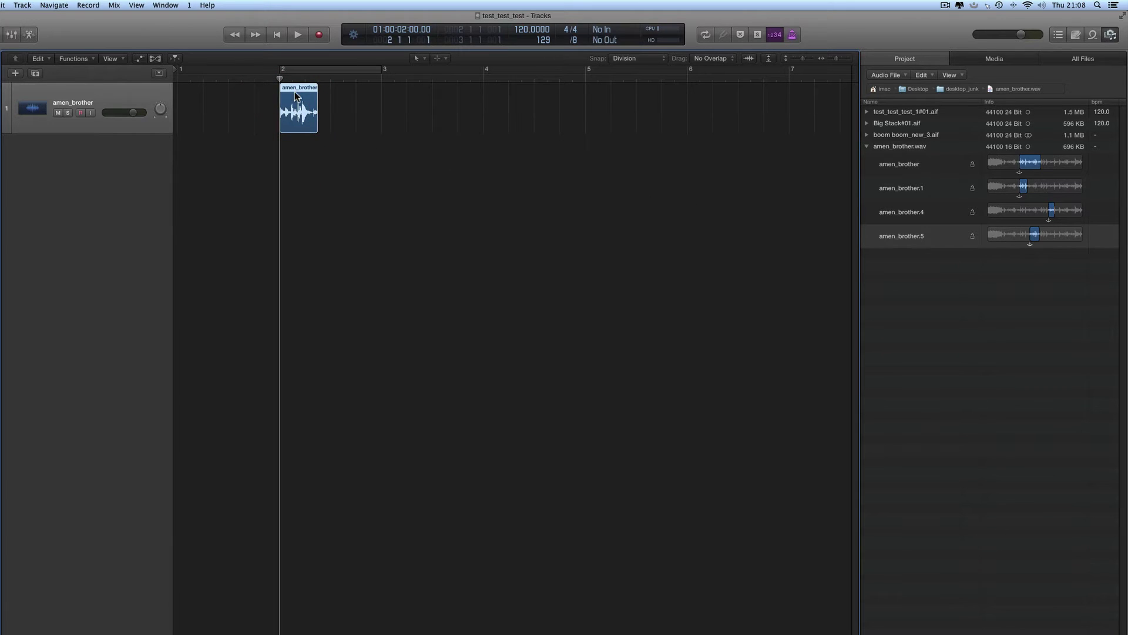
{"action": "left_click_drag", "start_coordinate": [295, 97], "coordinate": [390, 103]}
{"action": "left_click", "coordinate": [1033, 256]}
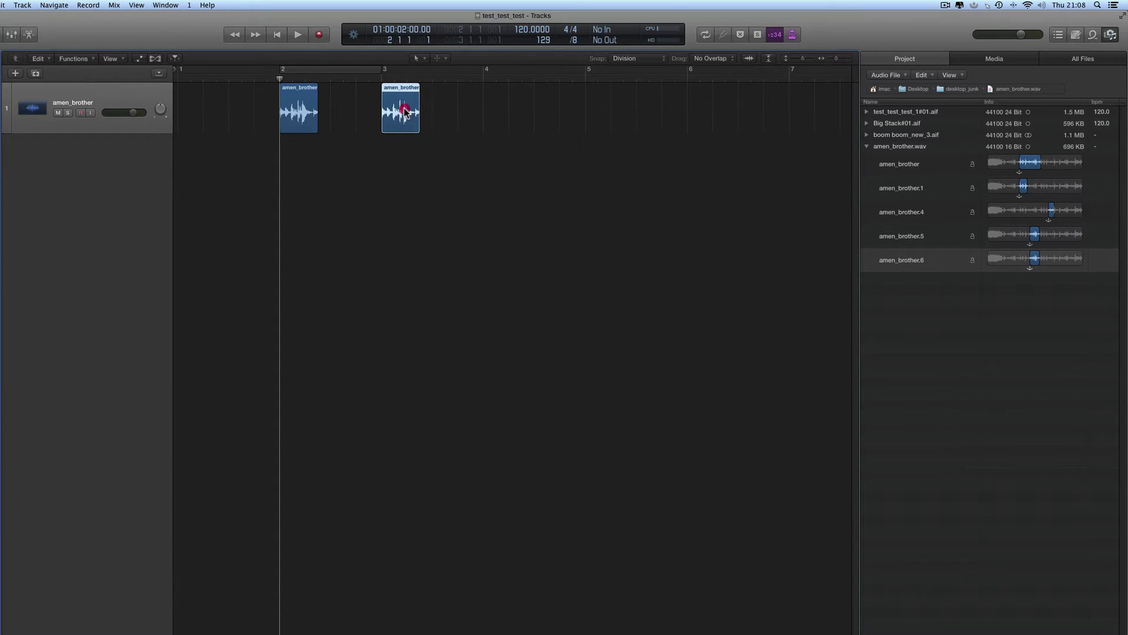
{"action": "left_click_drag", "start_coordinate": [404, 109], "coordinate": [599, 119]}
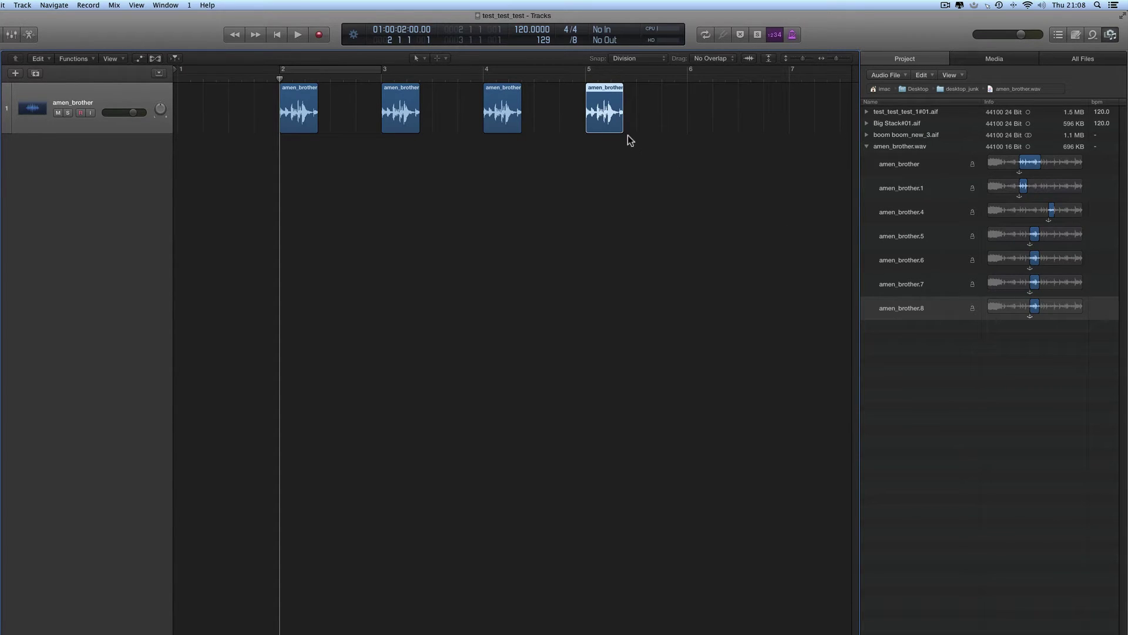
{"action": "mouse_move", "coordinate": [620, 130]}
{"action": "left_mouse_down"}
{"action": "mouse_move", "coordinate": [636, 130]}
{"action": "mouse_move", "coordinate": [574, 130]}
{"action": "mouse_move", "coordinate": [613, 126]}
{"action": "left_mouse_up"}
- Delete the copies at bars 3, 4 and 5 and remove amen_brother.6, amen_brother.7 and amen_brother.8 from the project audio list
{"action": "left_click_drag", "start_coordinate": [667, 113], "coordinate": [350, 107]}
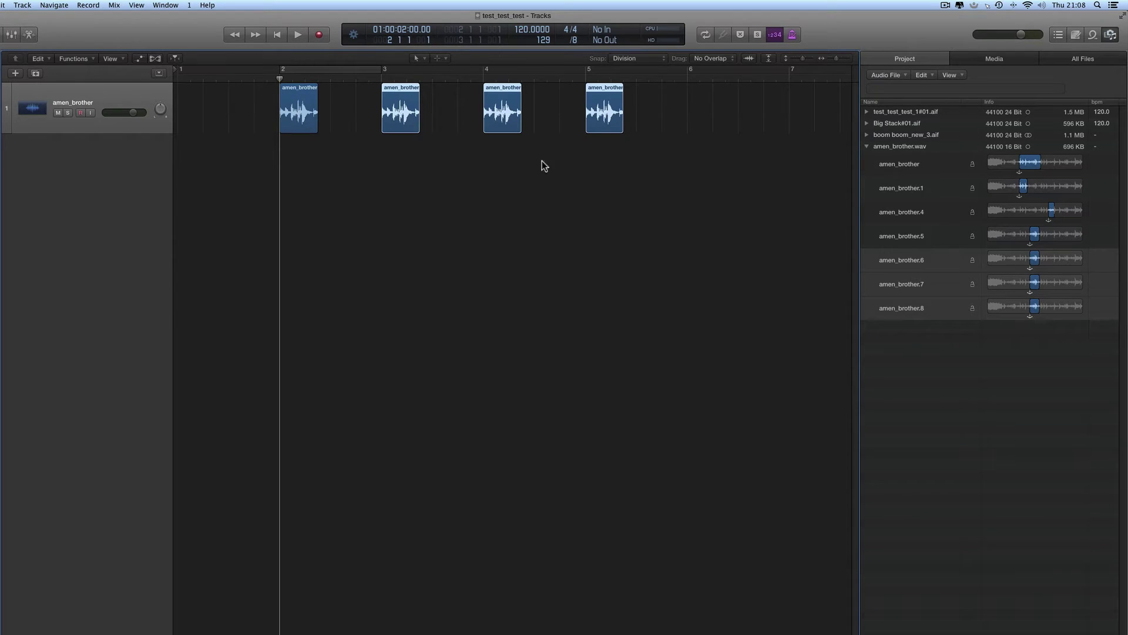
{"action": "key", "text": "Delete"}
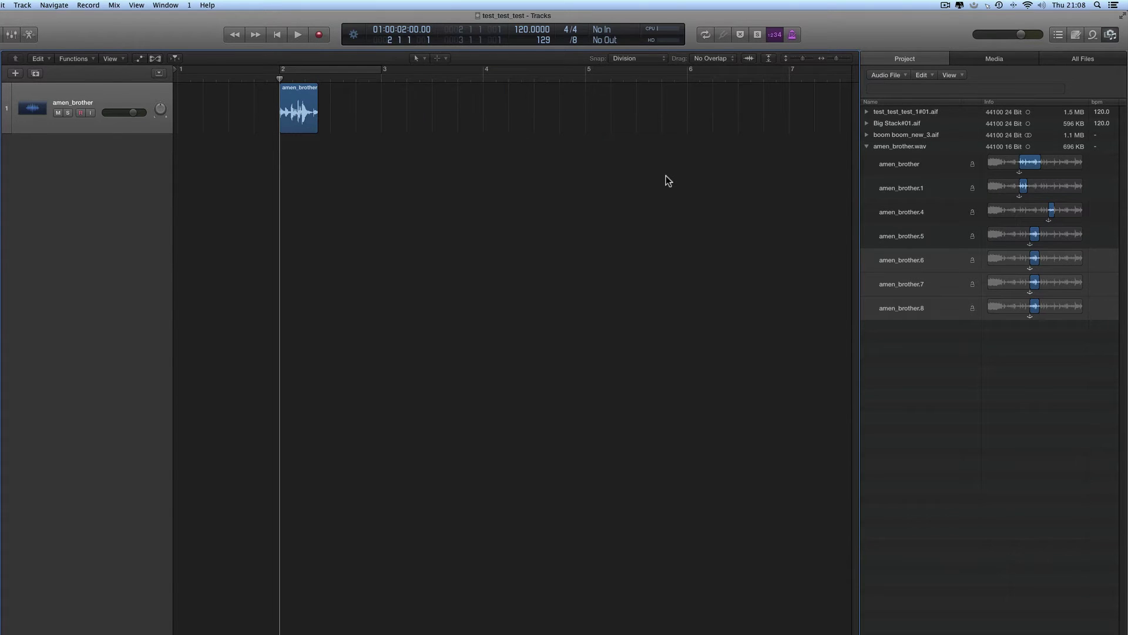
{"action": "left_click", "coordinate": [904, 259]}
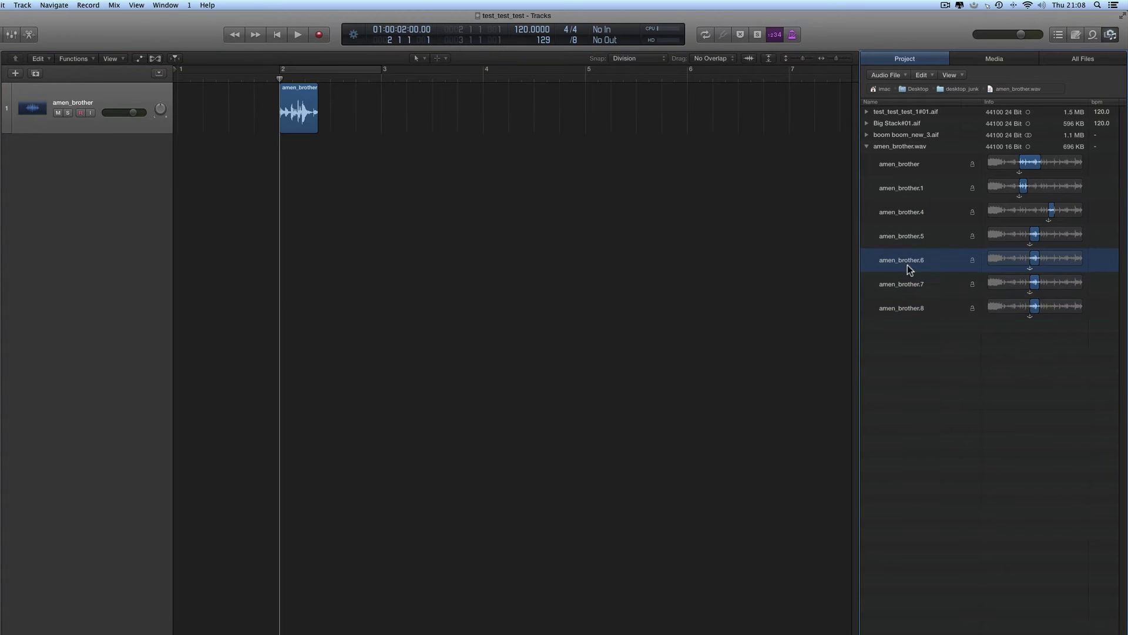
{"action": "left_click", "coordinate": [912, 304], "text": "shift"}
{"action": "key", "text": "Delete"}
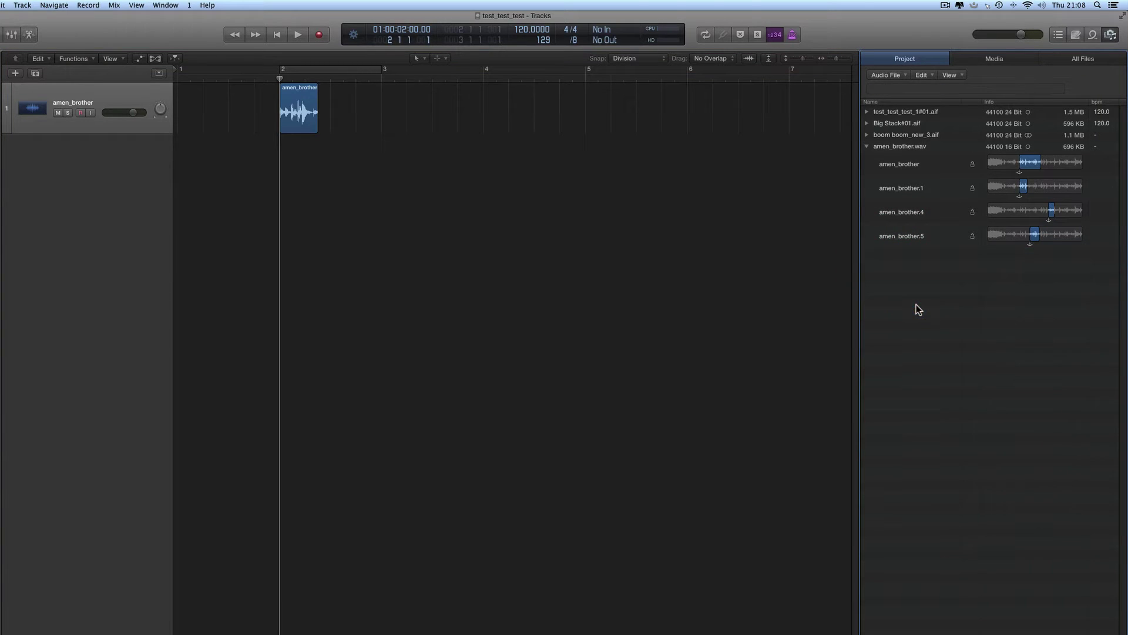
- Place amen_brother.5 from the project audio list on the track again at bars 3, 4 and 5
{"action": "left_click", "coordinate": [919, 243]}
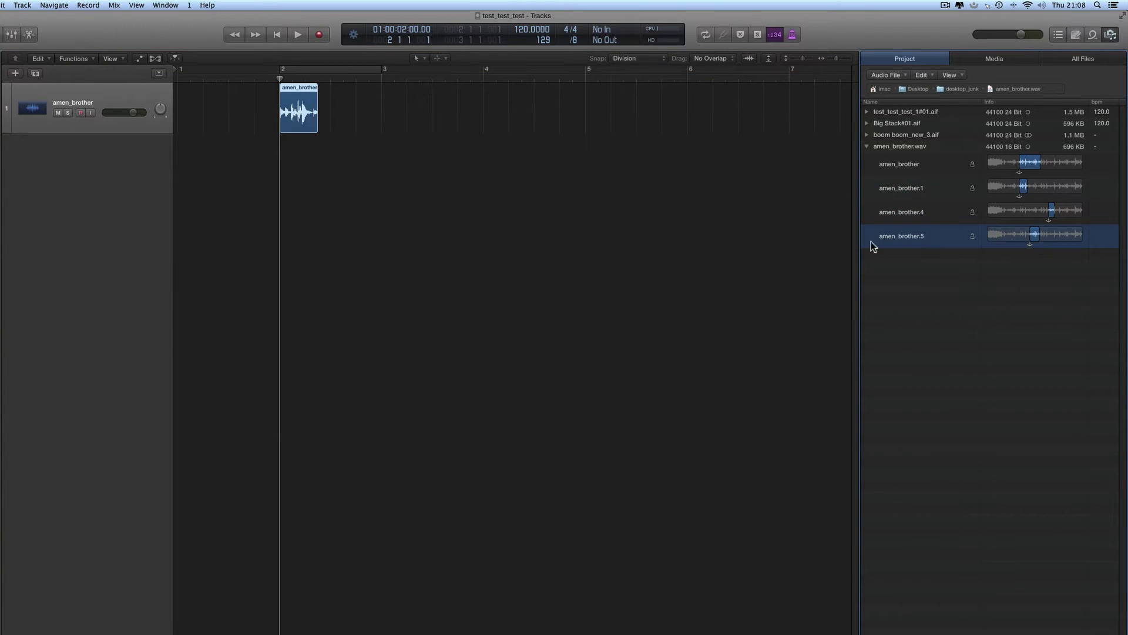
{"action": "left_click_drag", "start_coordinate": [921, 239], "coordinate": [388, 118]}
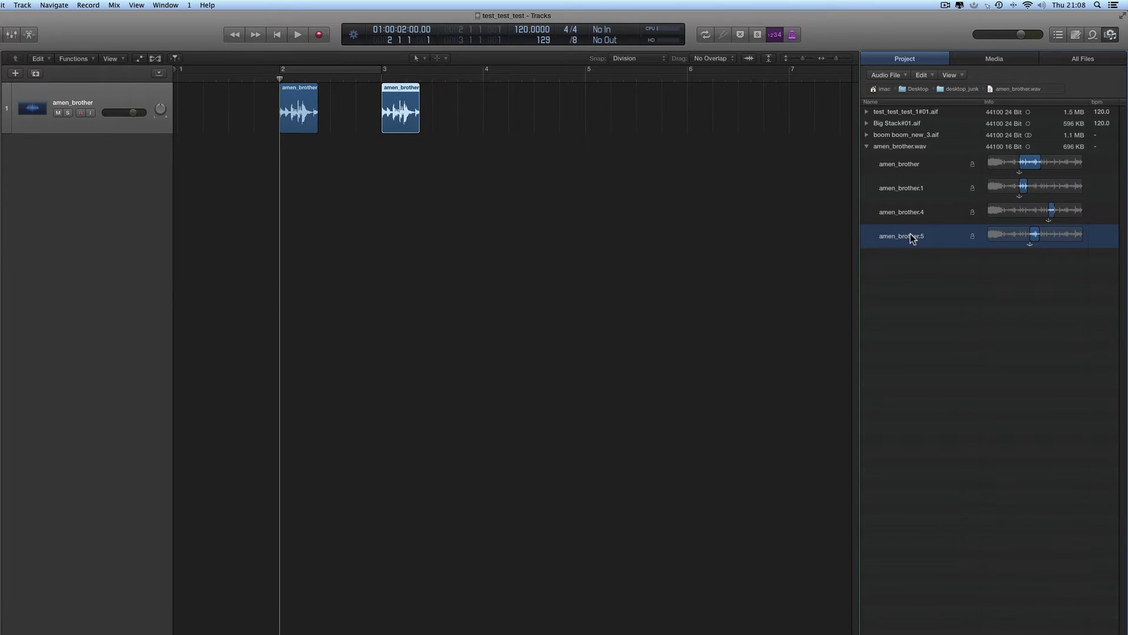
{"action": "left_click_drag", "start_coordinate": [911, 233], "coordinate": [488, 112]}
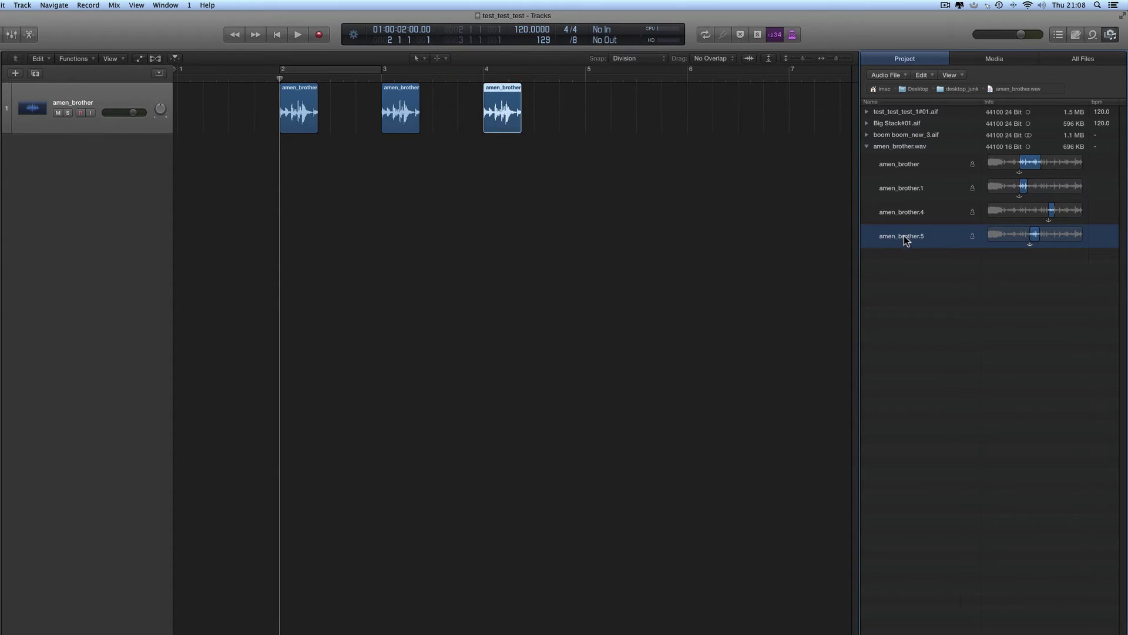
{"action": "left_click_drag", "start_coordinate": [827, 227], "coordinate": [589, 117]}
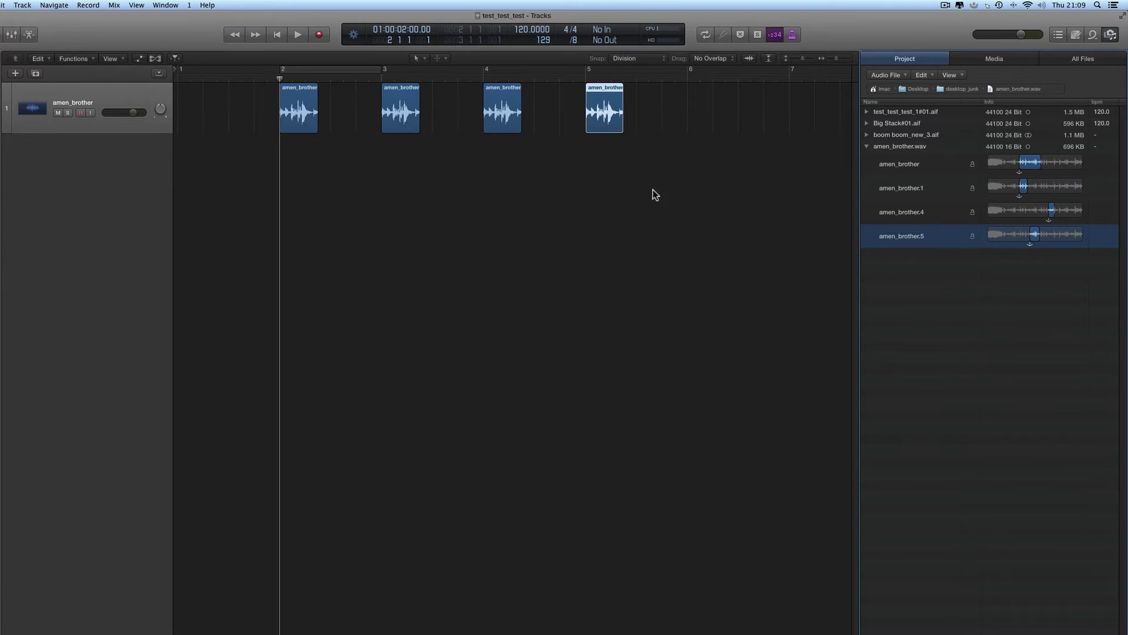
- Extend the bar 4 region at both ends and delete the region at bar 5
{"action": "left_click_drag", "start_coordinate": [622, 130], "coordinate": [624, 130]}
{"action": "left_click_drag", "start_coordinate": [618, 126], "coordinate": [535, 130]}
{"action": "key", "text": "Delete"}
{"action": "left_click", "coordinate": [300, 126]}
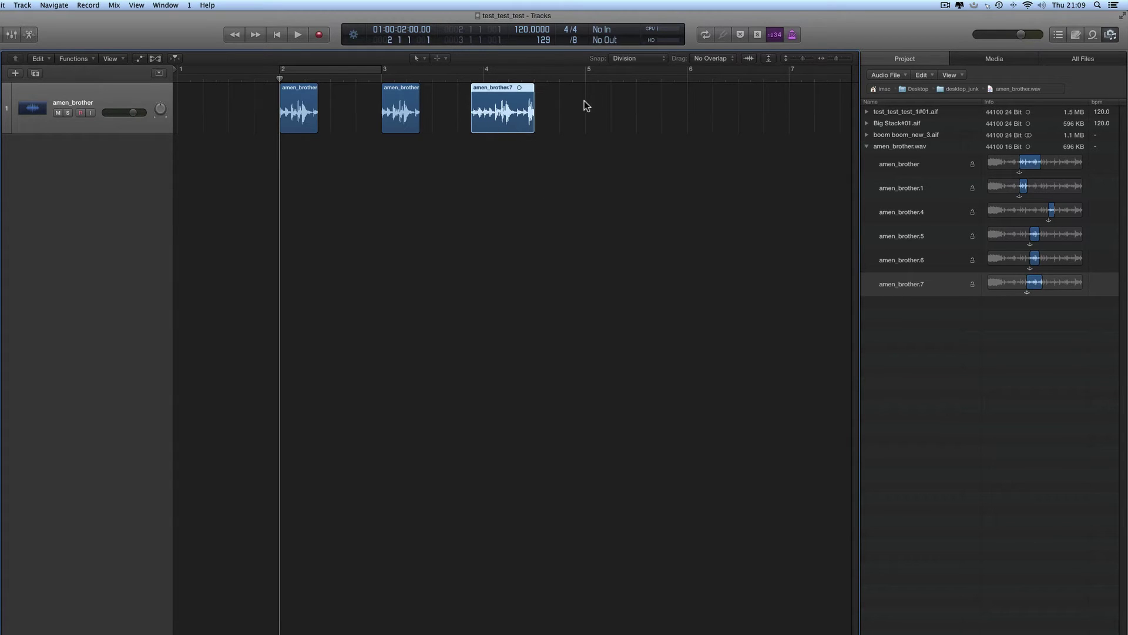
- Remove amen_brother.6 and amen_brother.7 from the project audio list together with their regions at bars 3 and 4
{"action": "left_click_drag", "start_coordinate": [585, 101], "coordinate": [415, 122]}
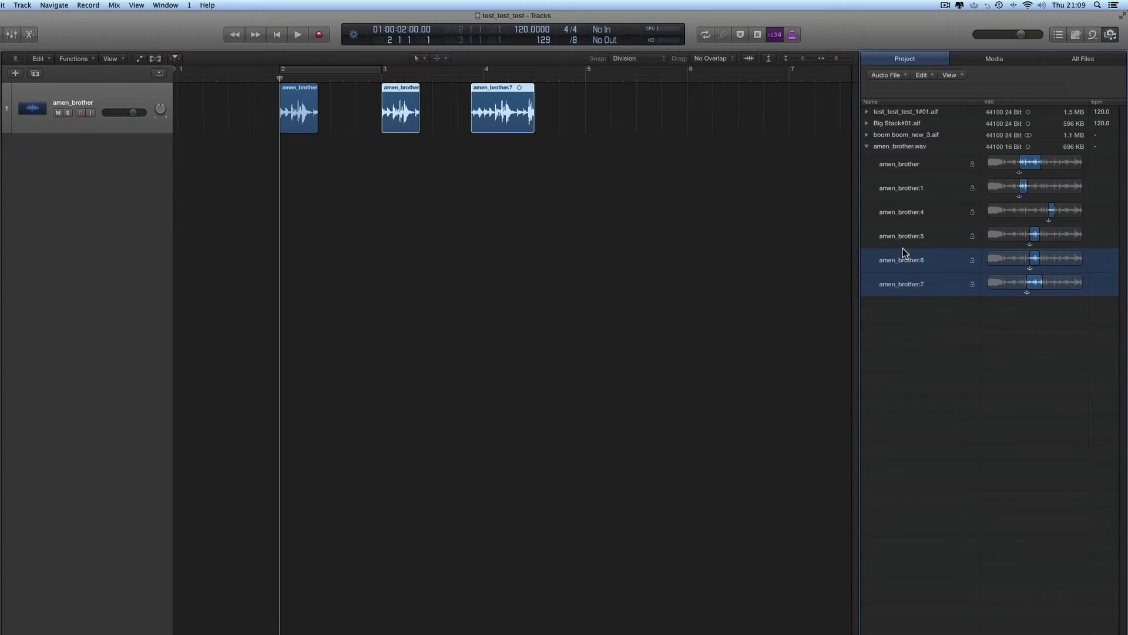
{"action": "left_click", "coordinate": [924, 282]}
{"action": "key", "text": "BackSpace"}
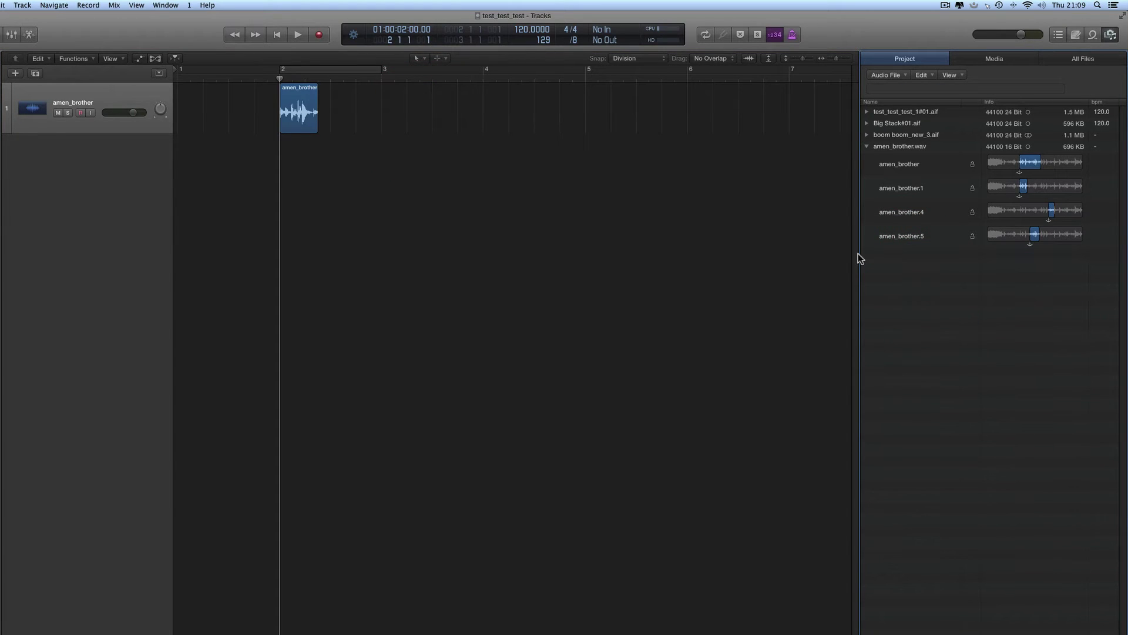
- Delete the last region at bar 2 and collapse the region list of amen_brother.wav
{"action": "left_click", "coordinate": [287, 113]}
{"action": "key", "text": "BackSpace"}
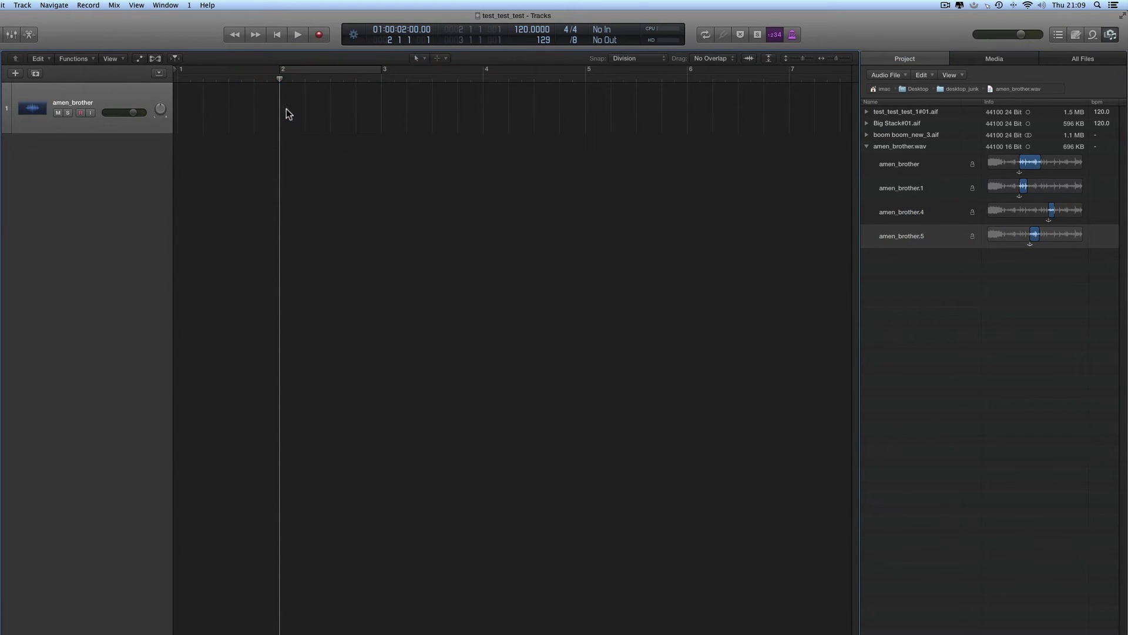
{"action": "left_click", "coordinate": [867, 146]}
- Rename the amen_brother track as Audio 1
{"action": "left_click", "coordinate": [82, 104]}
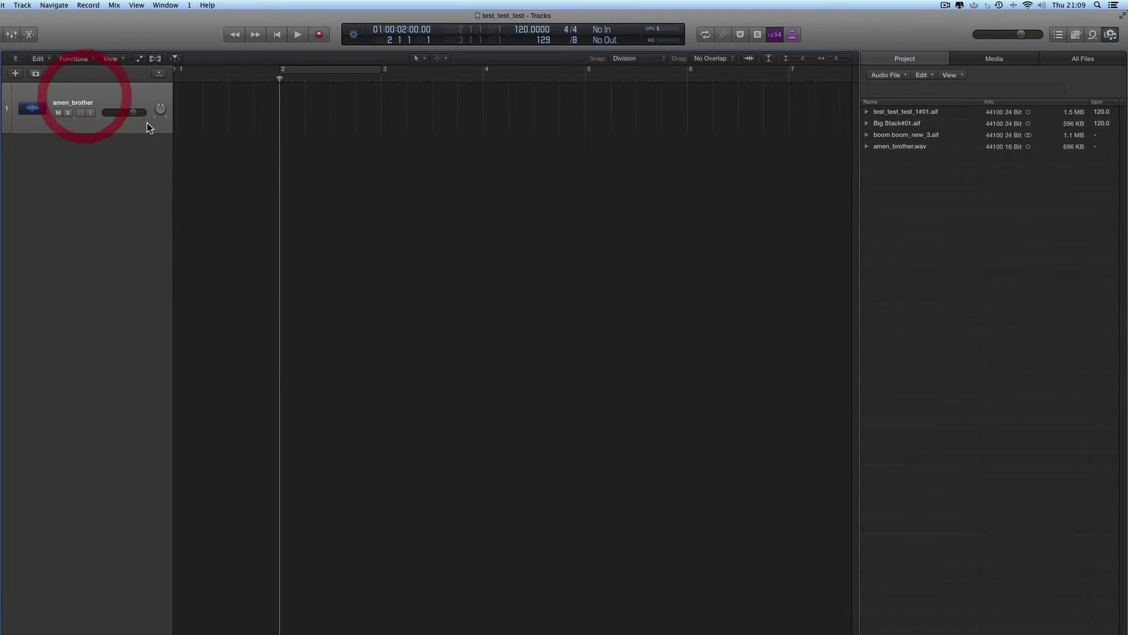
{"action": "left_click", "coordinate": [82, 103]}
{"action": "type", "text": "Audio 1"}
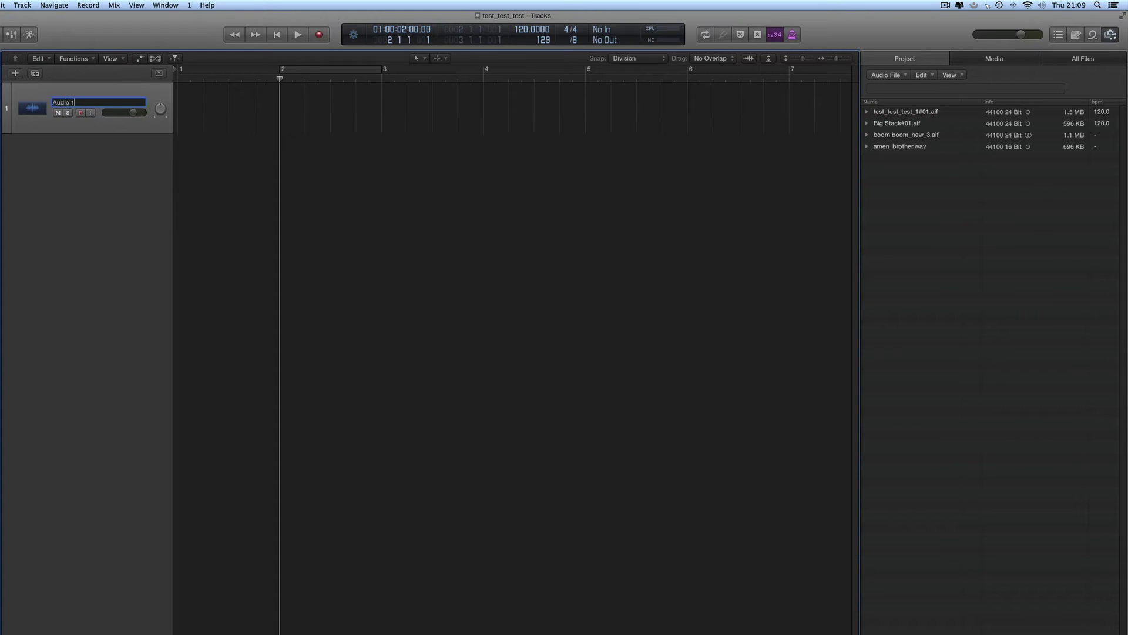
{"action": "key", "text": "Return"}
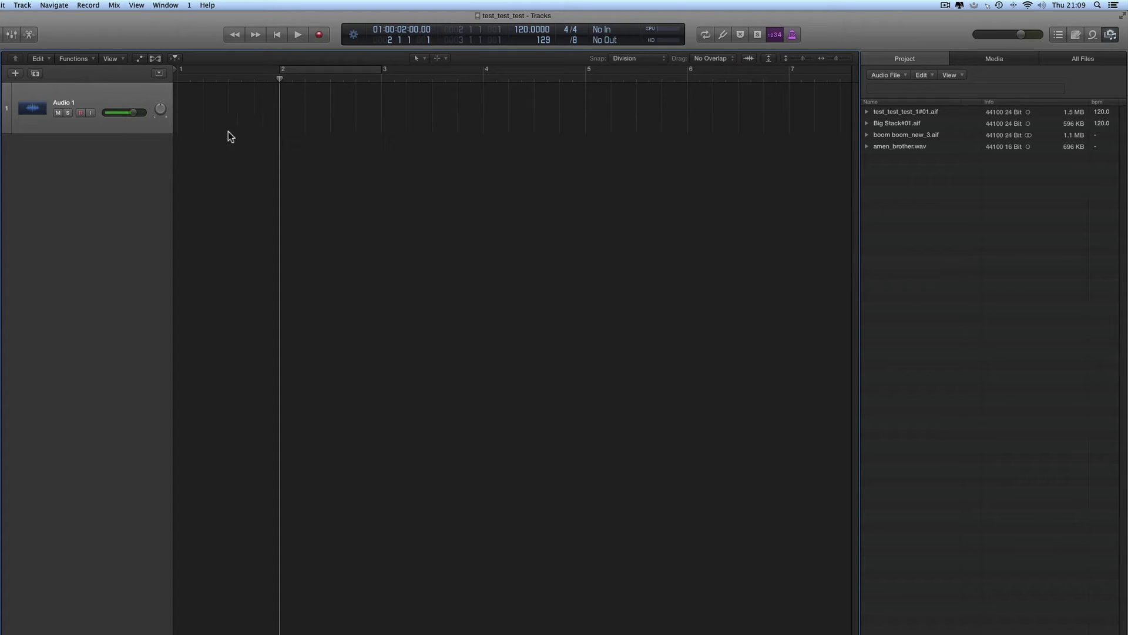
- Record a take of about three and a half bars on the Audio 1 track, starting from bar 1
{"action": "left_click", "coordinate": [280, 36]}
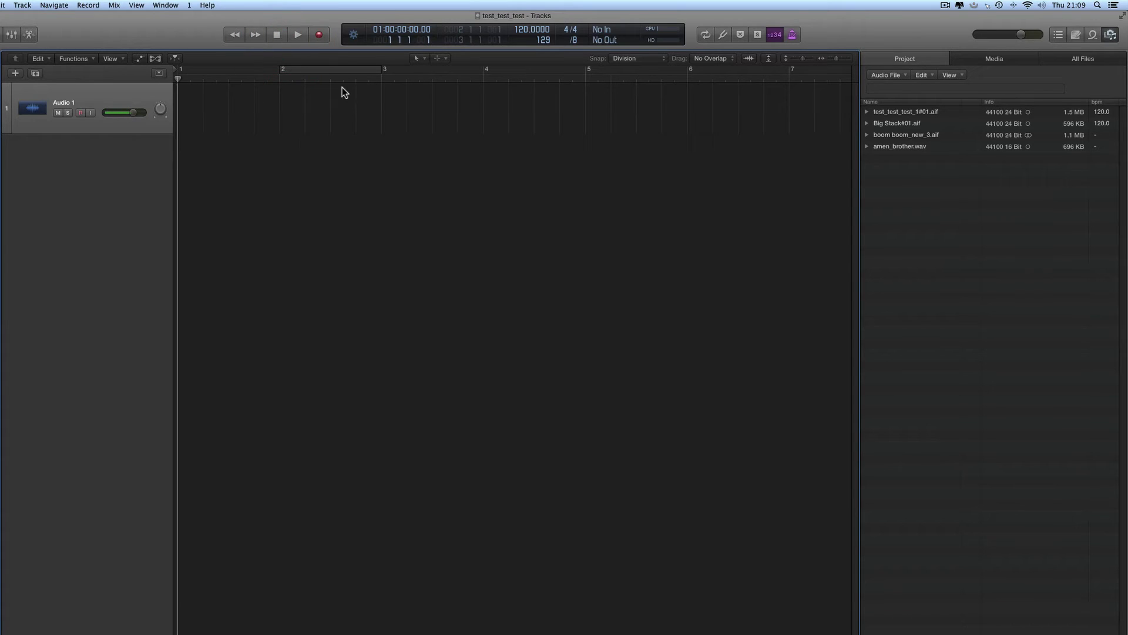
{"action": "left_click", "coordinate": [320, 36]}
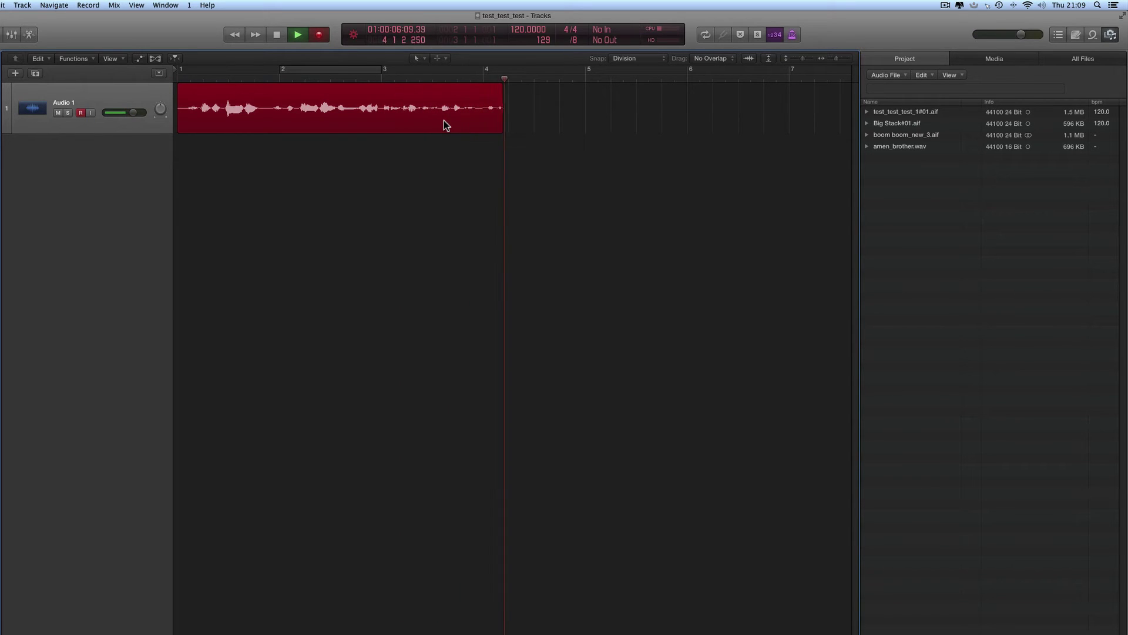
{"action": "key", "text": "space"}
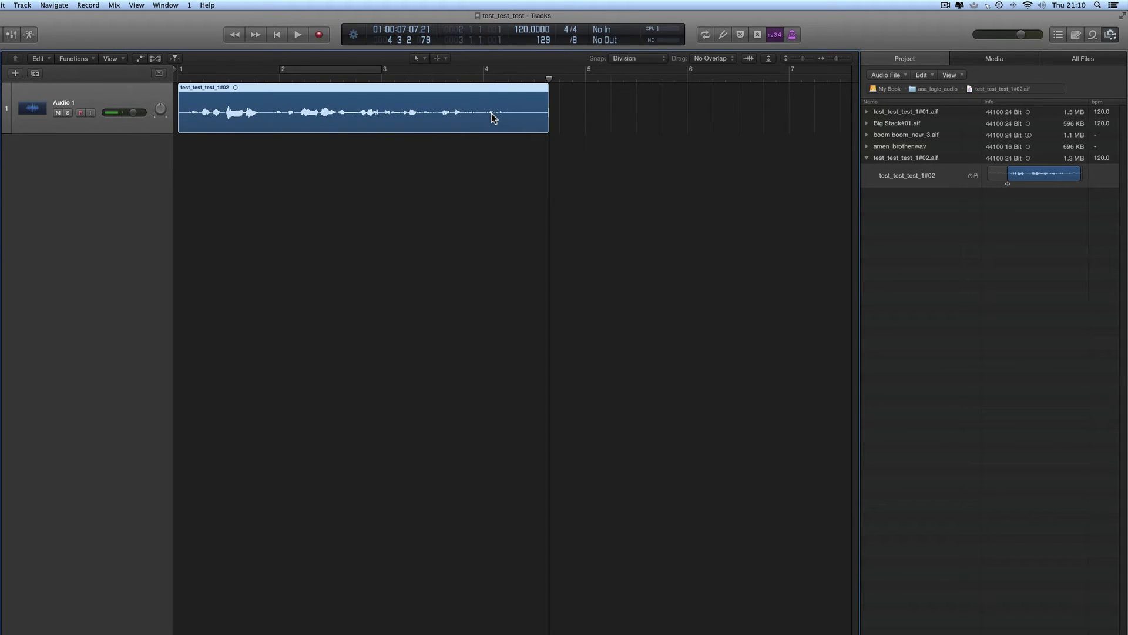
- Delete the recording test_test_test_1#02.aif with its region and return the playhead to the start of the project
{"action": "left_click", "coordinate": [890, 160]}
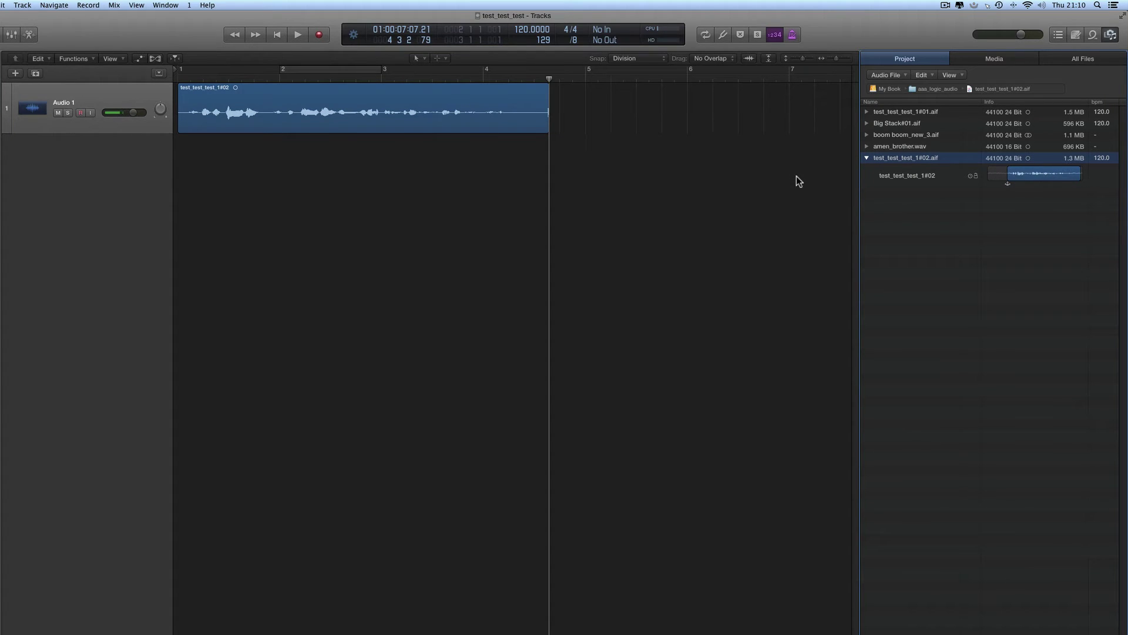
{"action": "left_click", "coordinate": [884, 157]}
{"action": "key", "text": "ctrl+BackSpace"}
{"action": "left_click", "coordinate": [599, 245]}
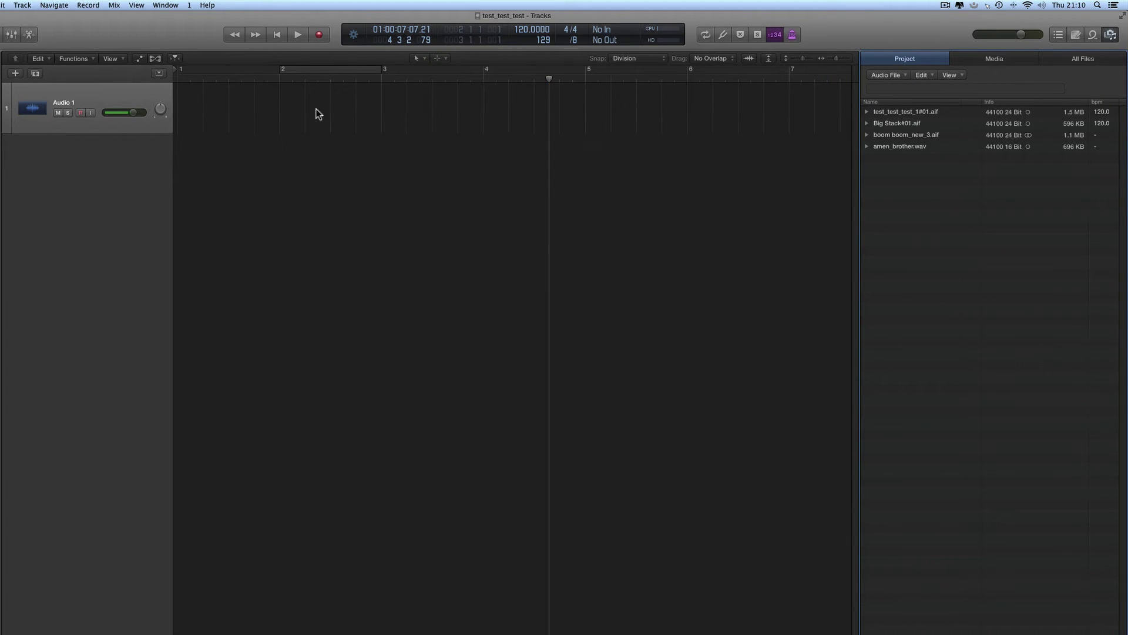
{"action": "left_click", "coordinate": [278, 35]}
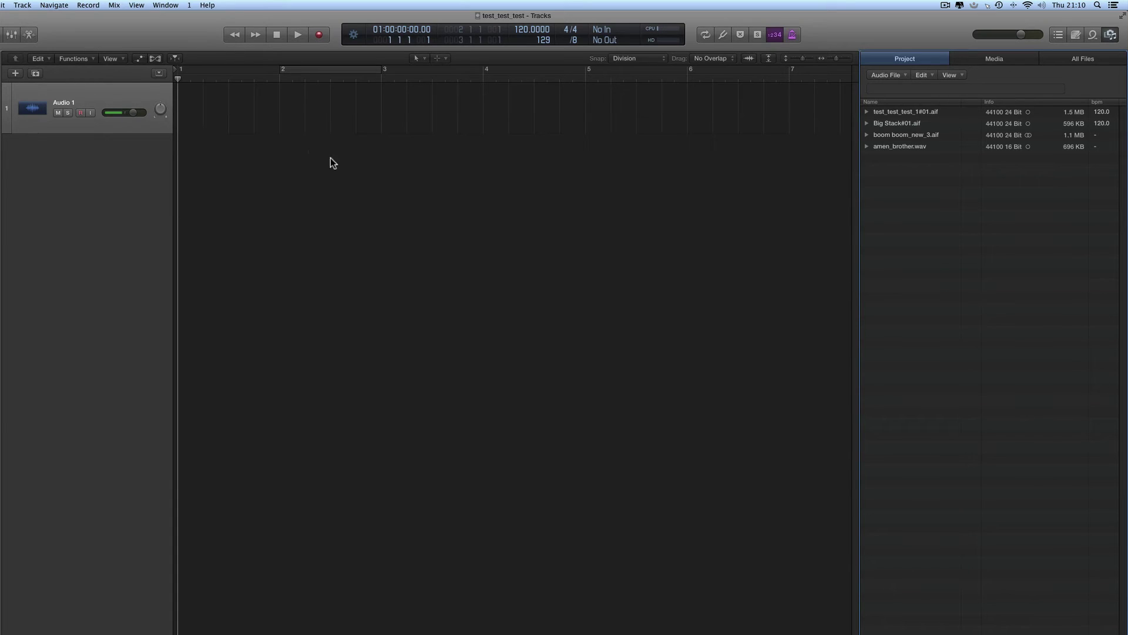
{"action": "right_click", "coordinate": [278, 128]}
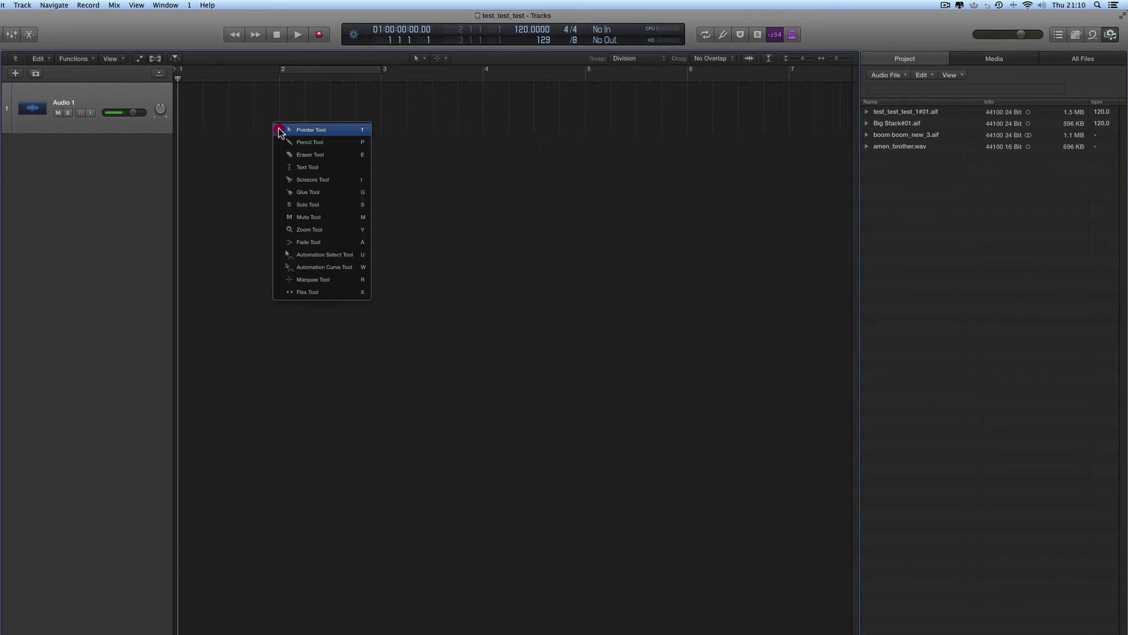
{"action": "left_click", "coordinate": [242, 157]}
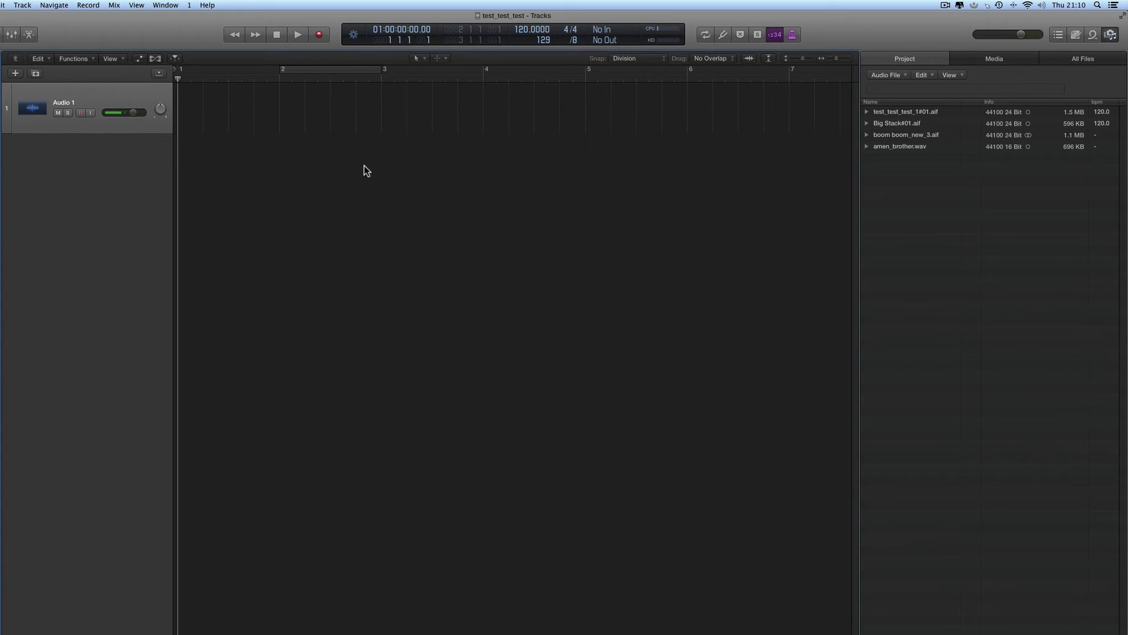
- Show the track colour bars in the track headers
{"action": "right_click", "coordinate": [44, 89]}
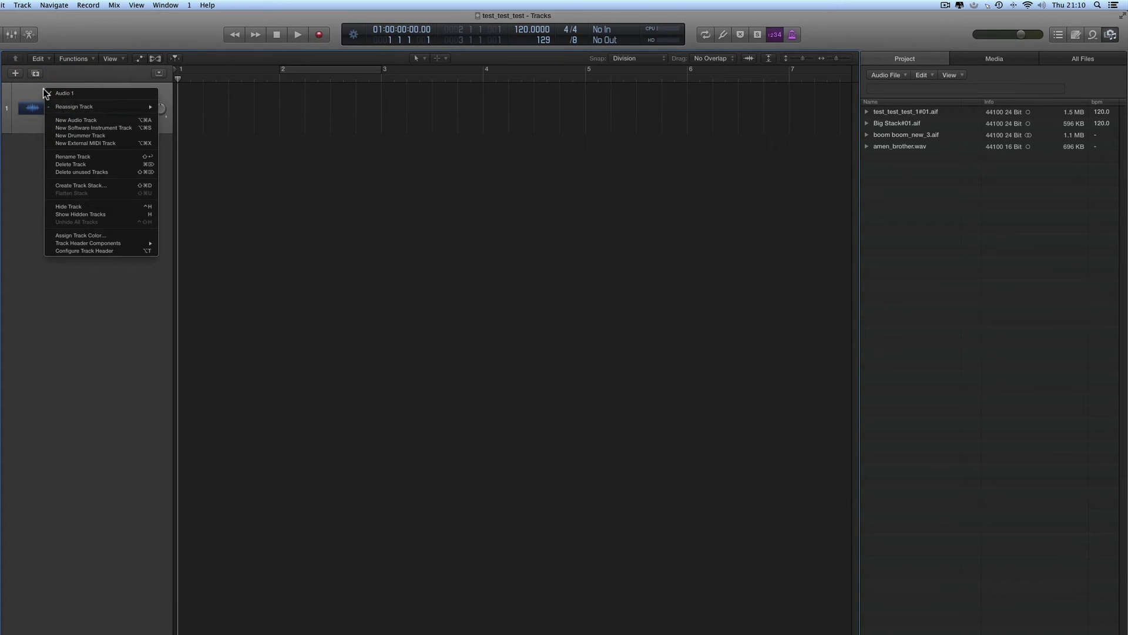
{"action": "mouse_move", "coordinate": [101, 245]}
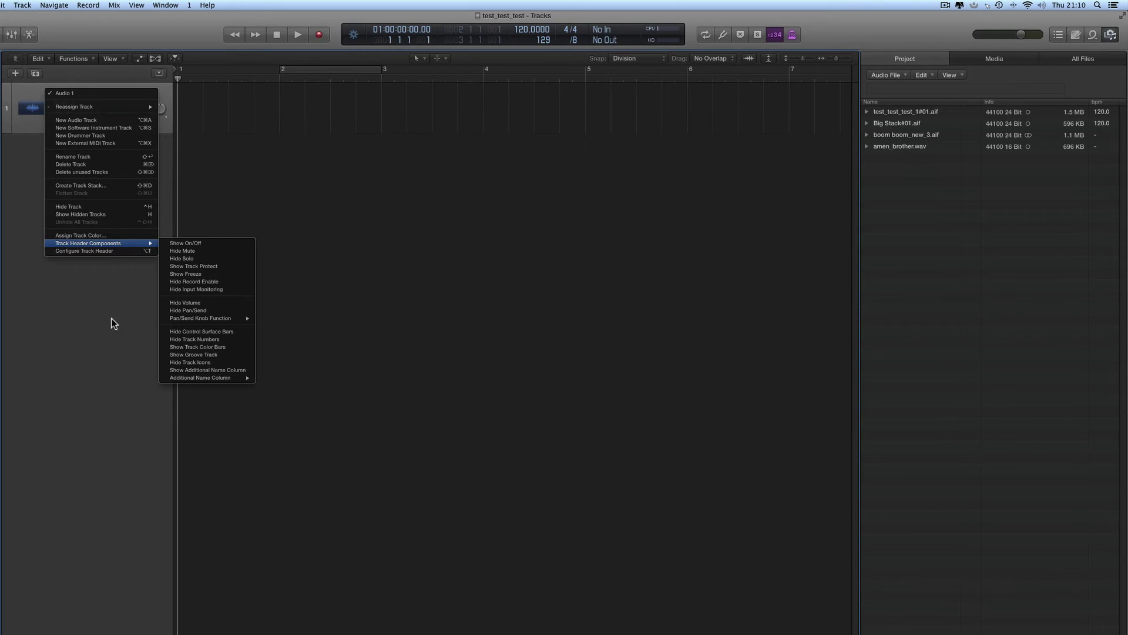
{"action": "left_click", "coordinate": [238, 348]}
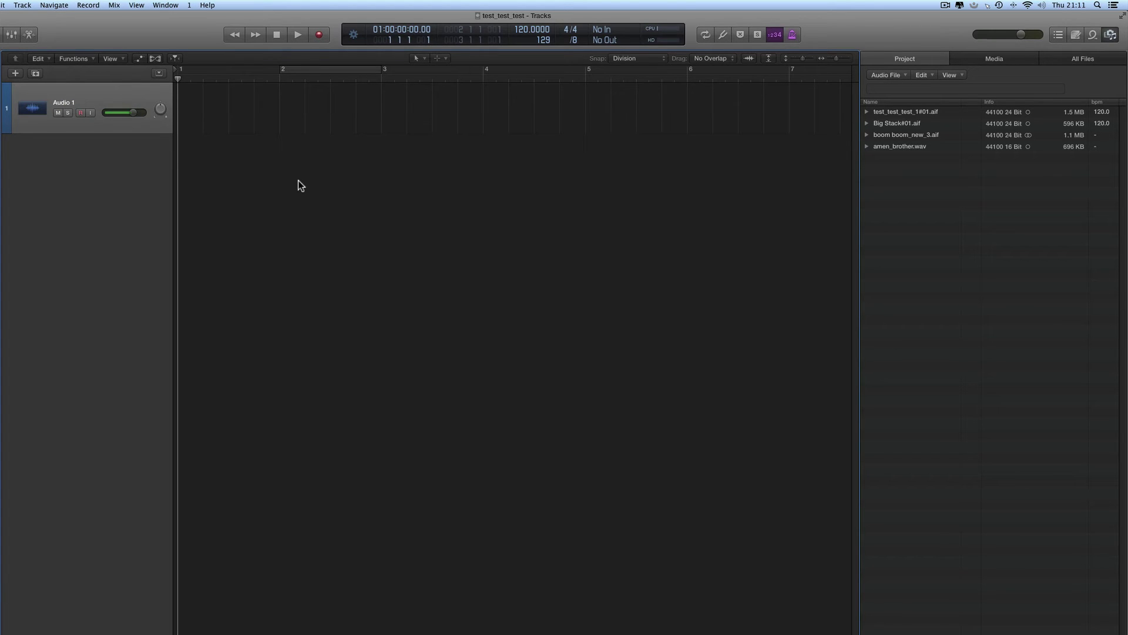
- Try several palette colours on the Audio 1 track and leave it dark green
{"action": "left_click", "coordinate": [267, 186]}
{"action": "left_click", "coordinate": [136, 94]}
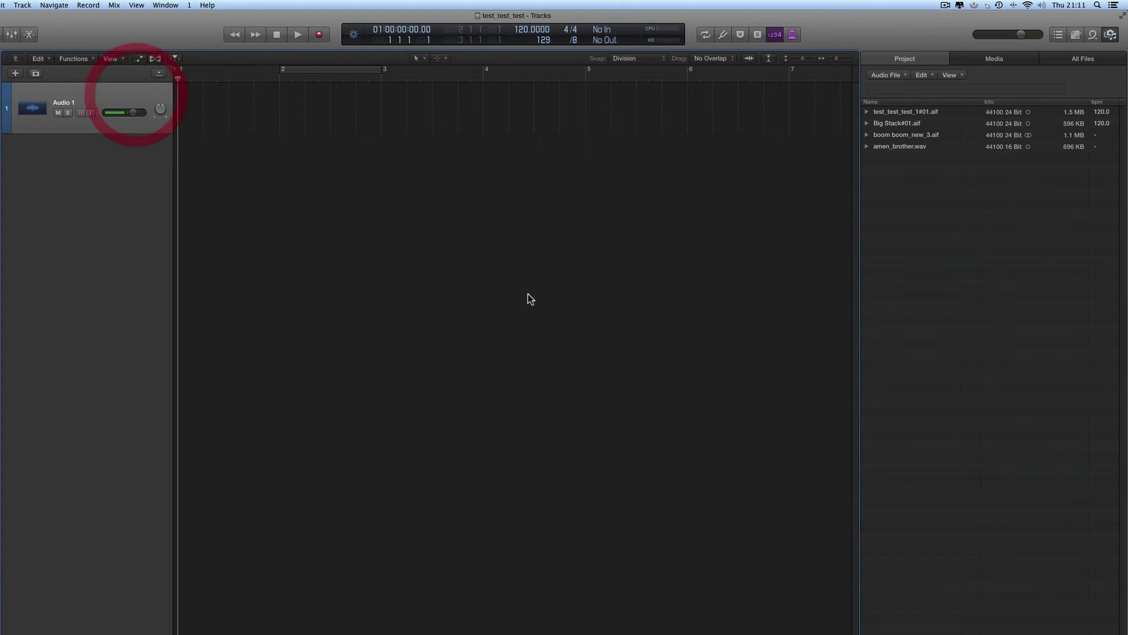
{"action": "key", "text": "alt+c"}
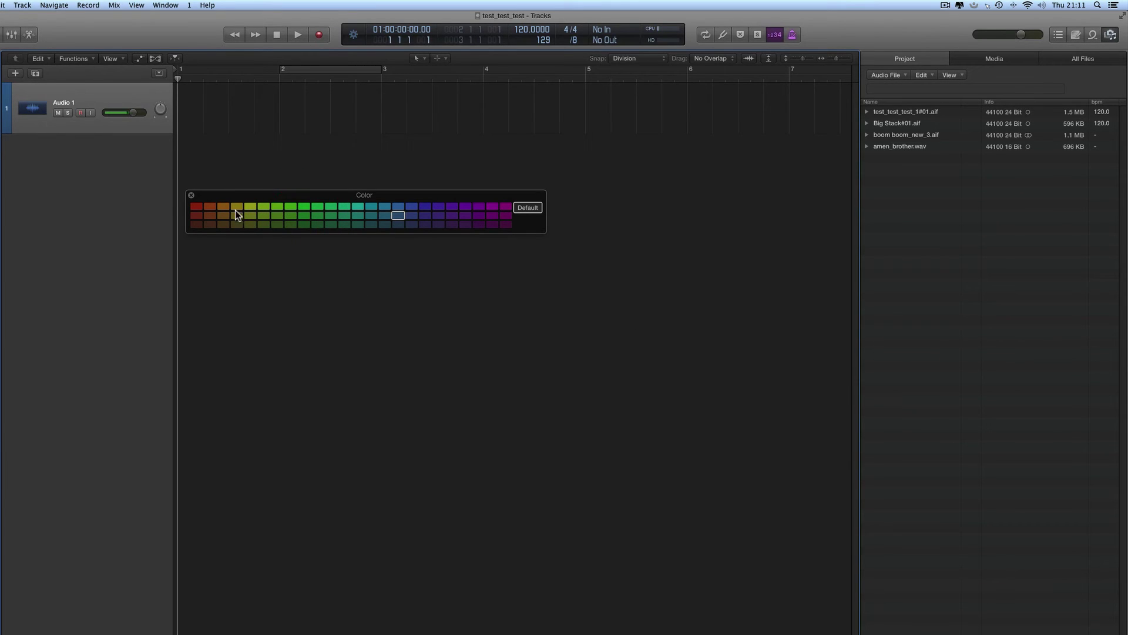
{"action": "left_click", "coordinate": [292, 217]}
{"action": "left_click", "coordinate": [237, 206]}
{"action": "left_click", "coordinate": [223, 206]}
{"action": "left_click", "coordinate": [426, 206]}
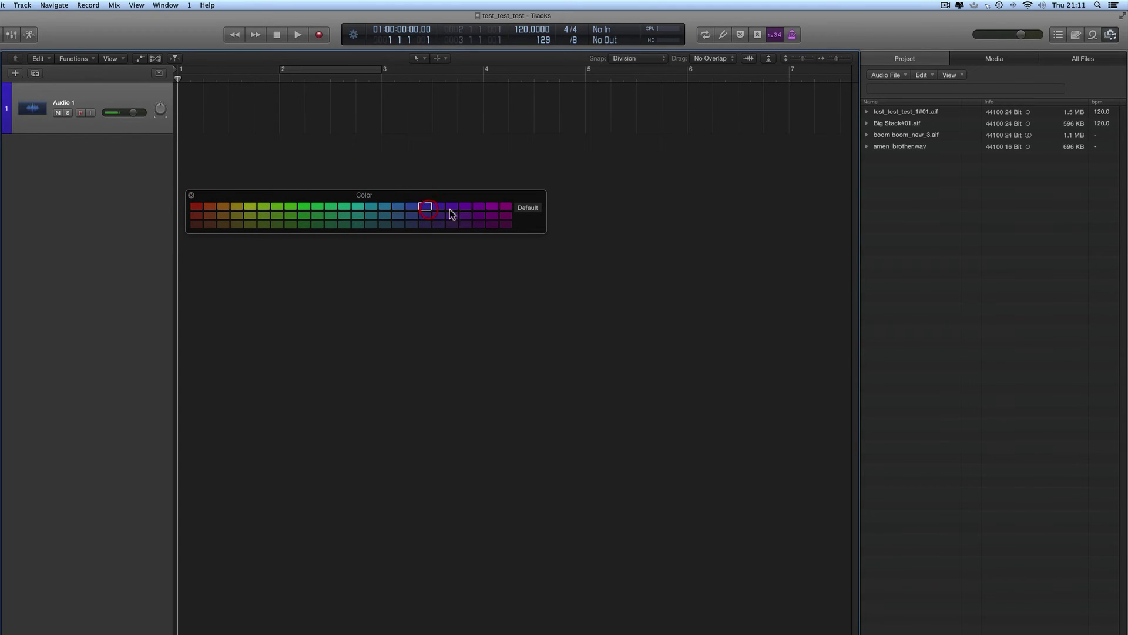
{"action": "left_click", "coordinate": [454, 206]}
{"action": "left_click", "coordinate": [480, 225]}
{"action": "left_click", "coordinate": [410, 215]}
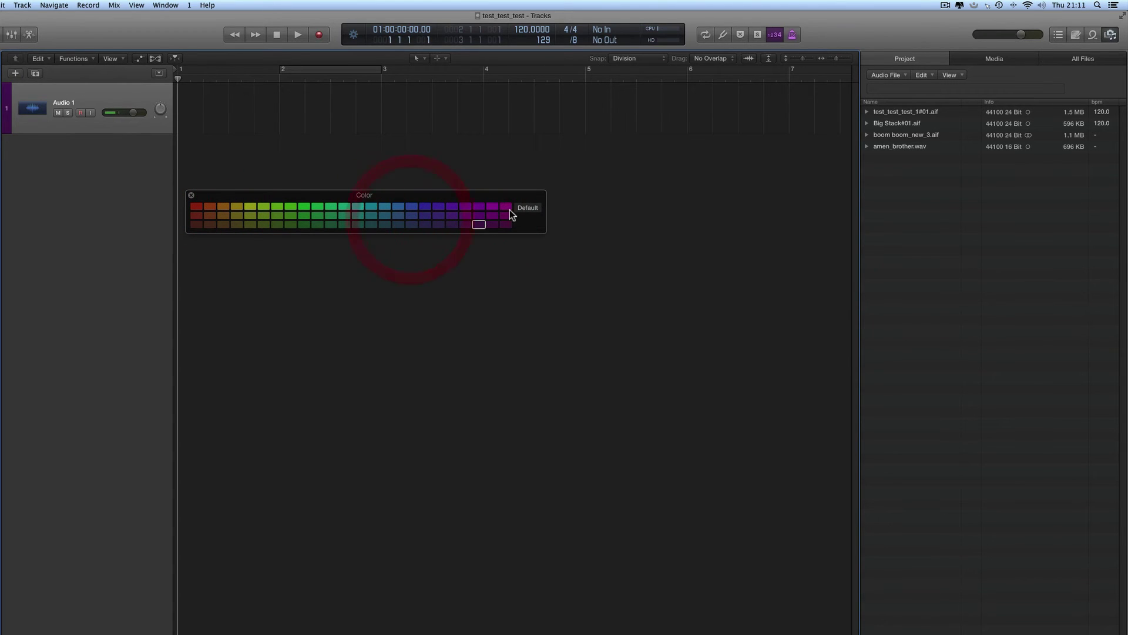
{"action": "left_click", "coordinate": [505, 207]}
{"action": "left_click", "coordinate": [289, 224]}
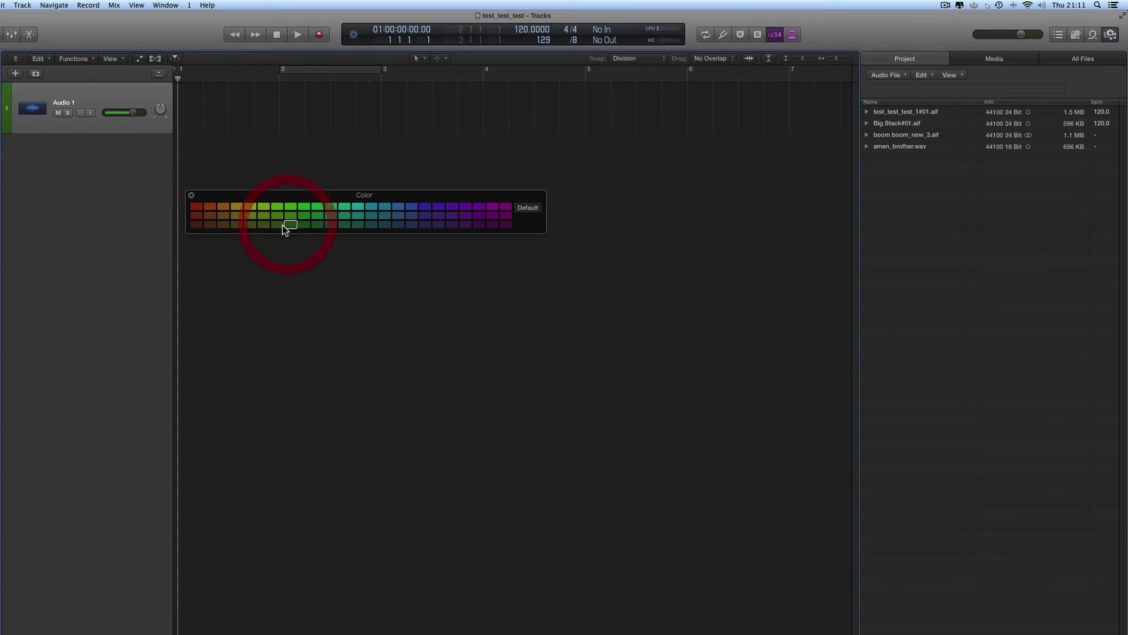
{"action": "left_click", "coordinate": [191, 195]}
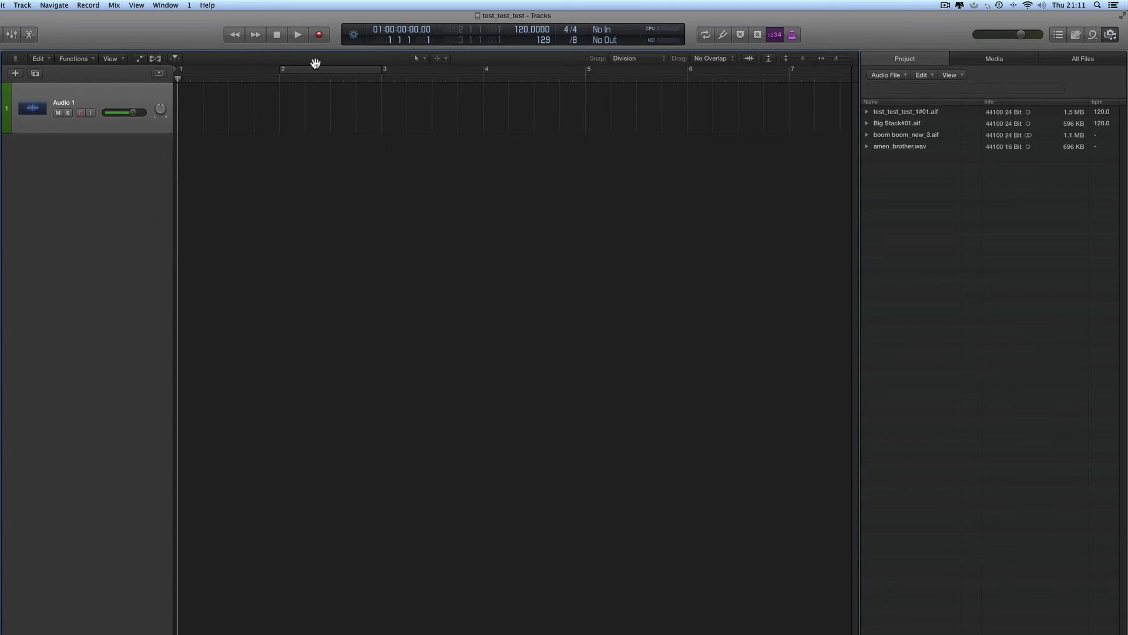
- Record a take of about three bars on Audio 1 from bar 1, select its region in the audio list and move the playhead to bar 5
{"action": "left_click", "coordinate": [321, 36]}
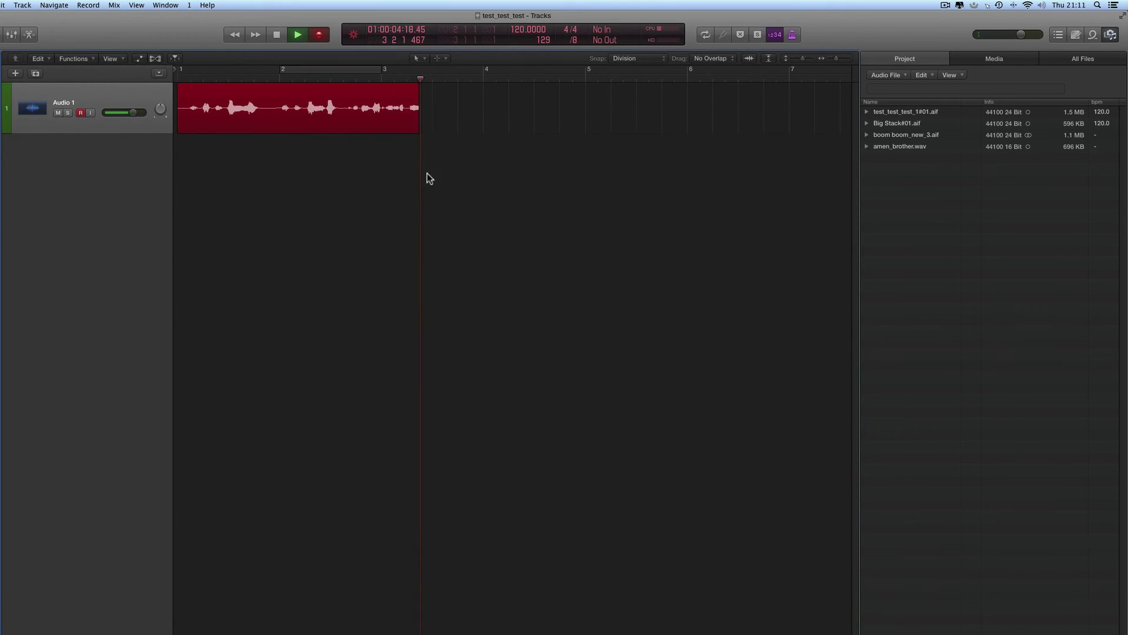
{"action": "key", "text": "space"}
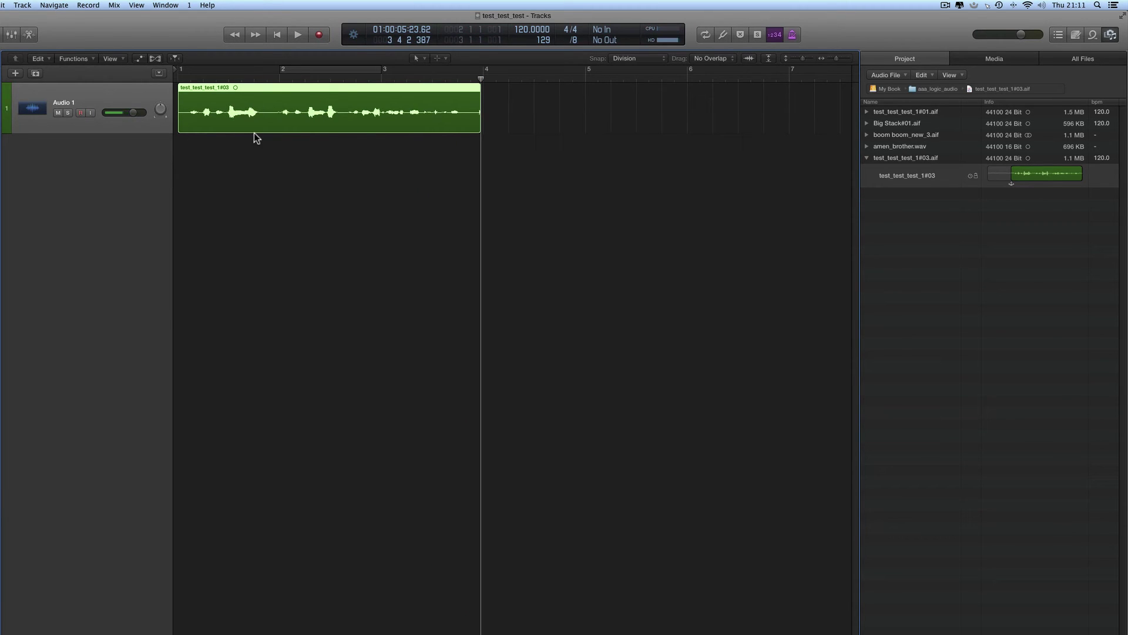
{"action": "left_click", "coordinate": [932, 176]}
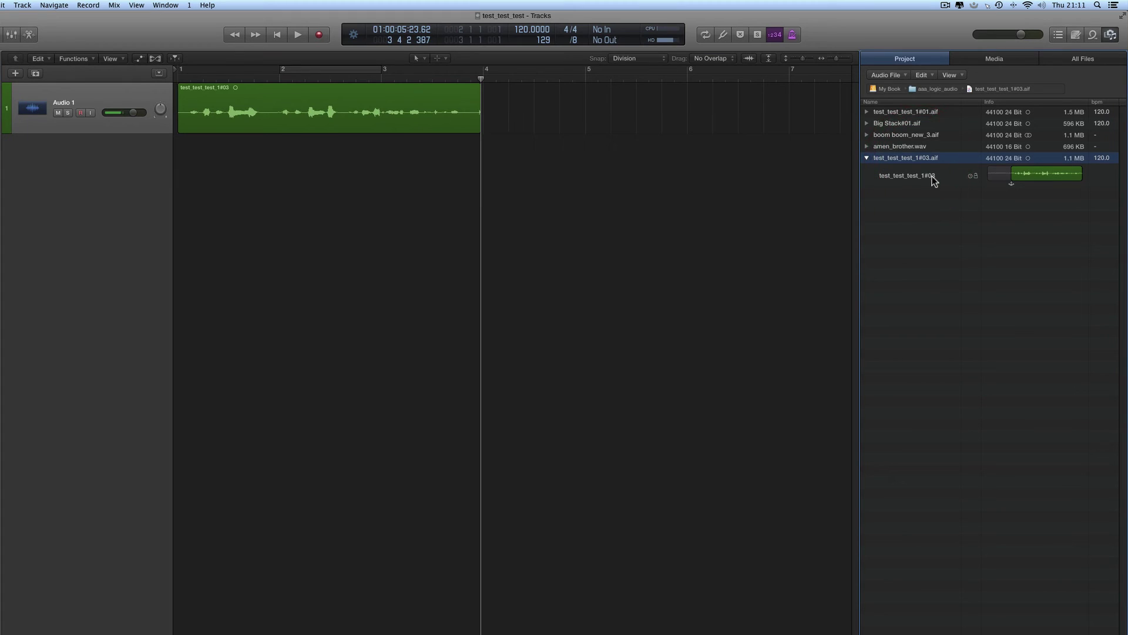
{"action": "left_click", "coordinate": [934, 180]}
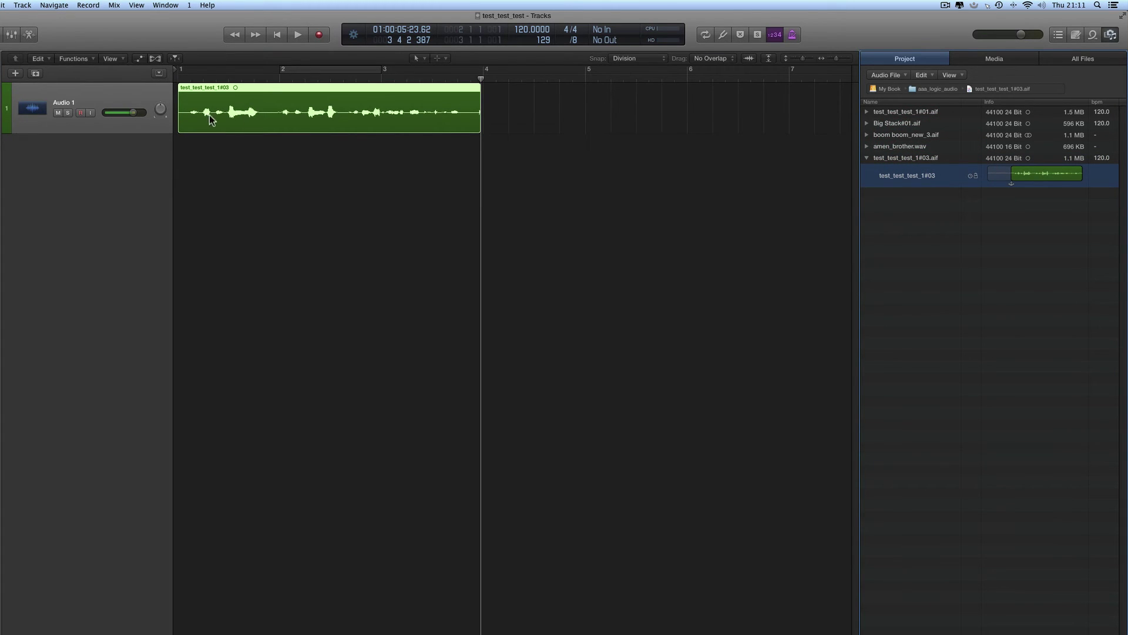
{"action": "left_click_drag", "start_coordinate": [481, 80], "coordinate": [586, 86]}
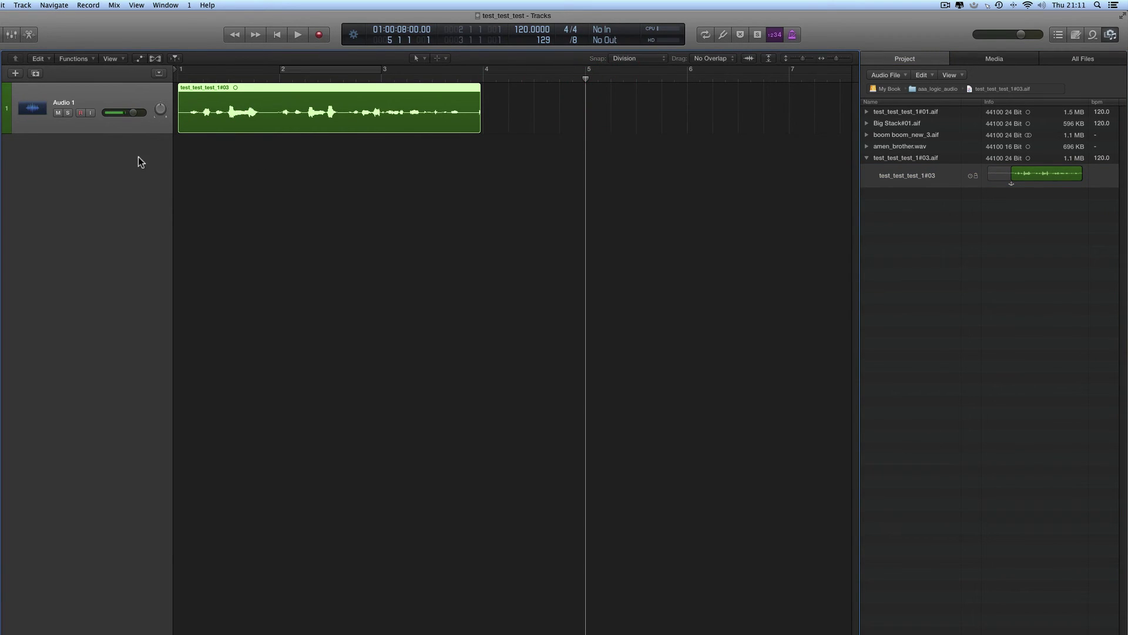
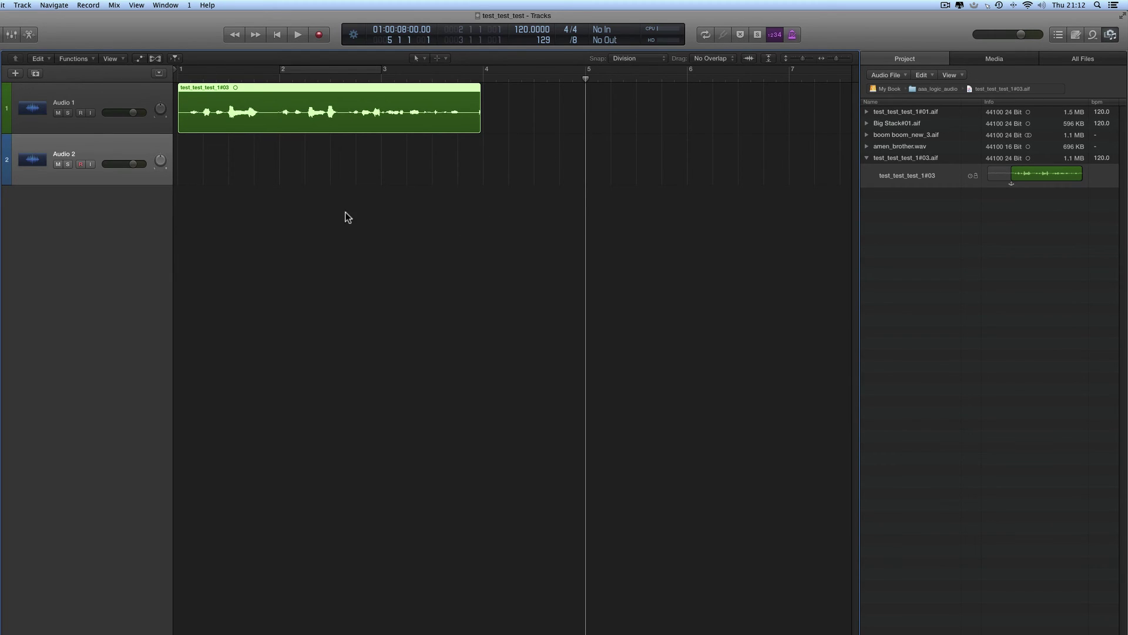
- Assign a bright purple colour to the Audio 2 track
{"action": "left_click", "coordinate": [124, 154]}
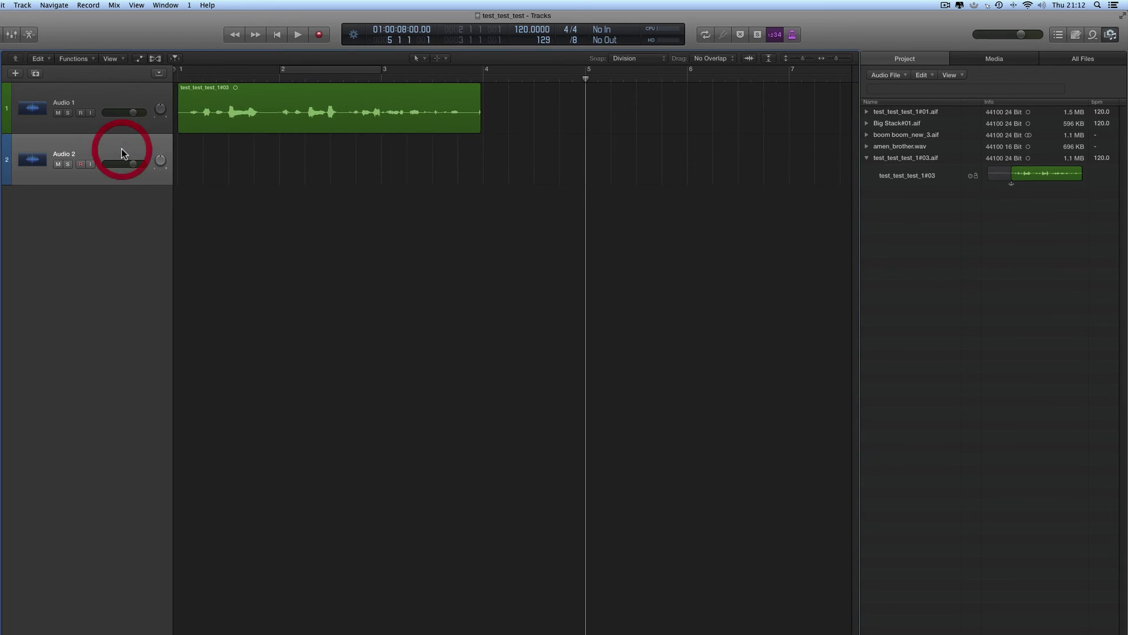
{"action": "left_click", "coordinate": [223, 148]}
{"action": "left_click", "coordinate": [228, 124]}
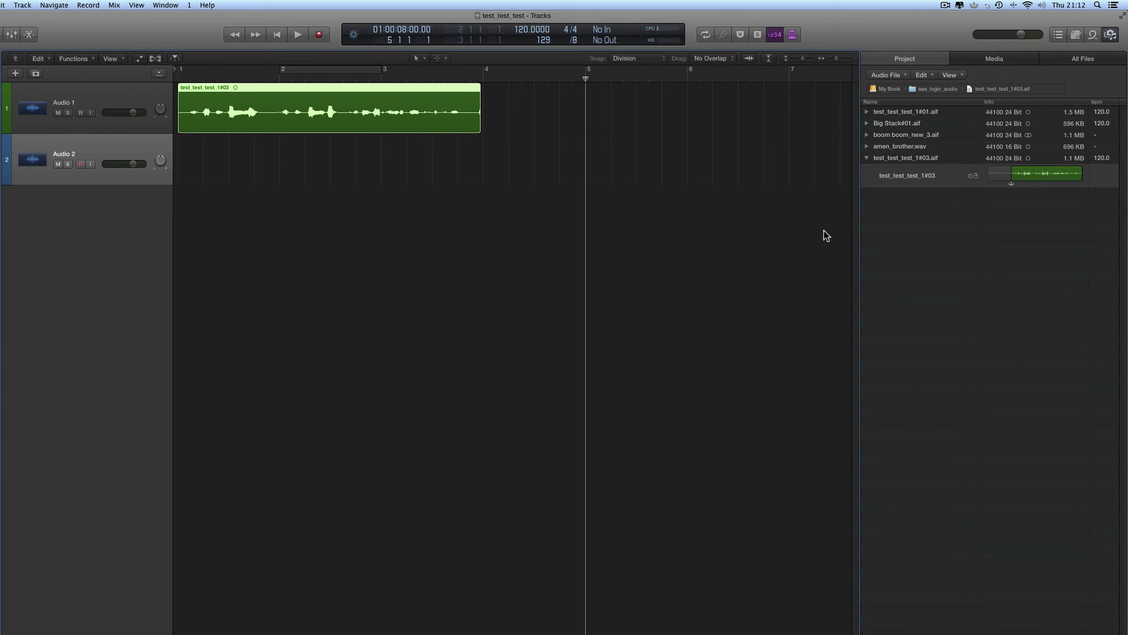
{"action": "left_click", "coordinate": [400, 170]}
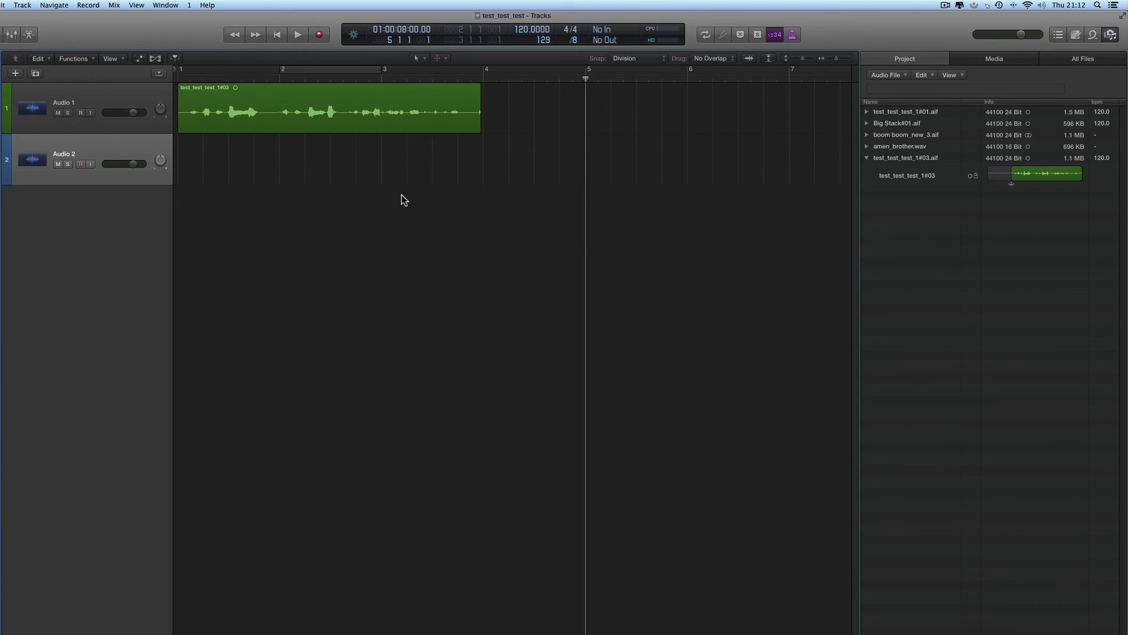
{"action": "key", "text": "alt+c"}
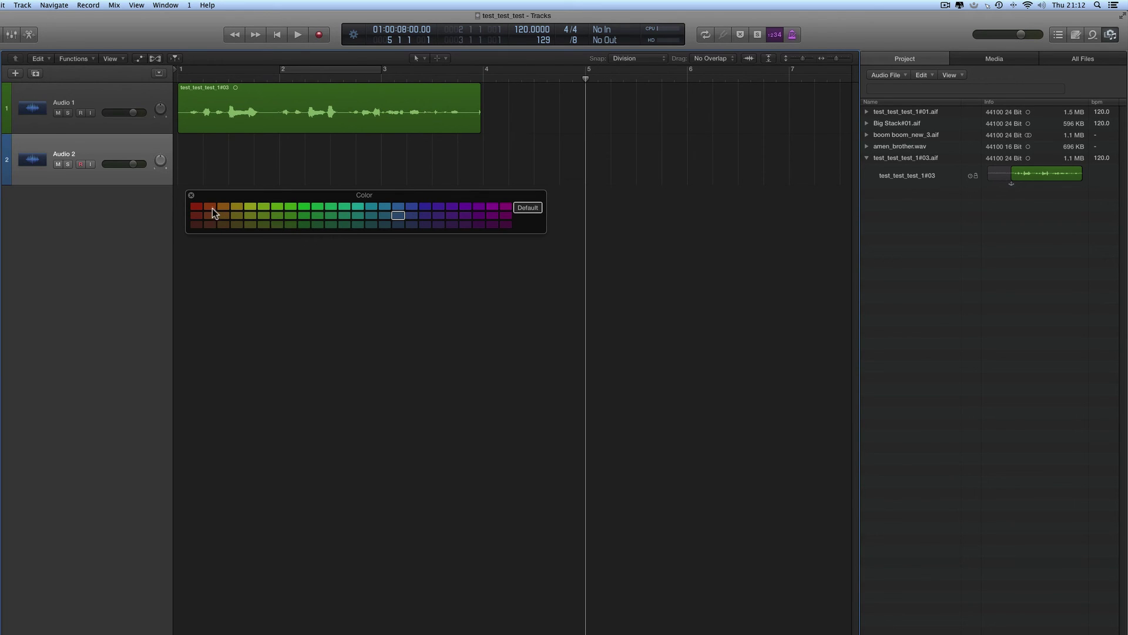
{"action": "left_click", "coordinate": [482, 207]}
{"action": "left_click", "coordinate": [193, 197]}
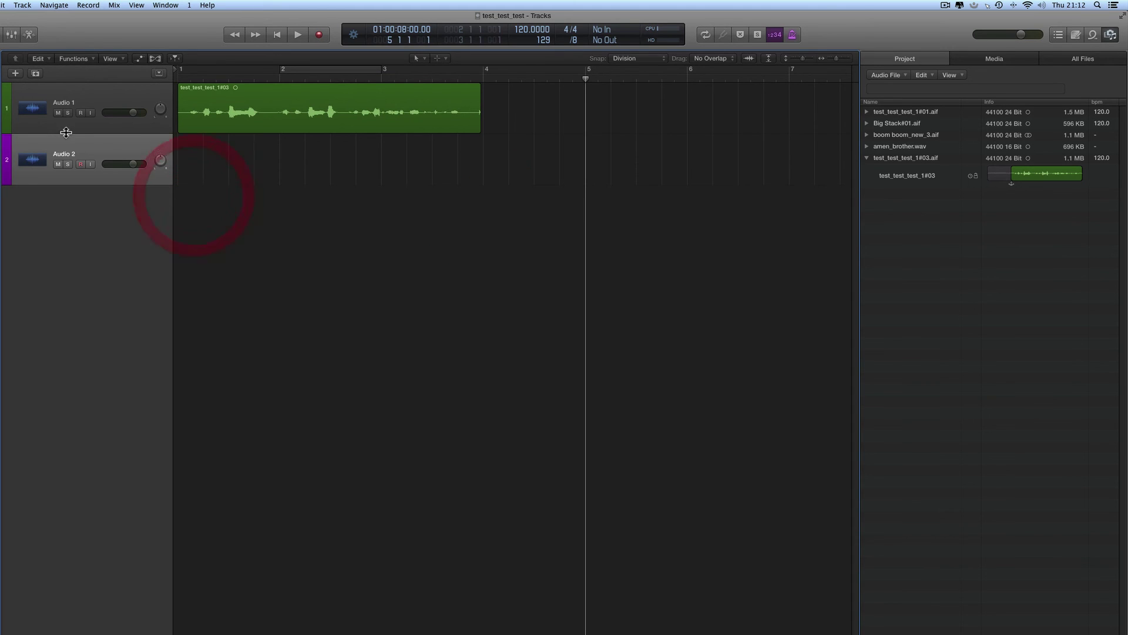
- Record a take of about three bars on Audio 2 from bar 1 with Audio 1 muted, and unmute Audio 1 when done
{"action": "left_click", "coordinate": [58, 113]}
{"action": "left_click", "coordinate": [90, 134]}
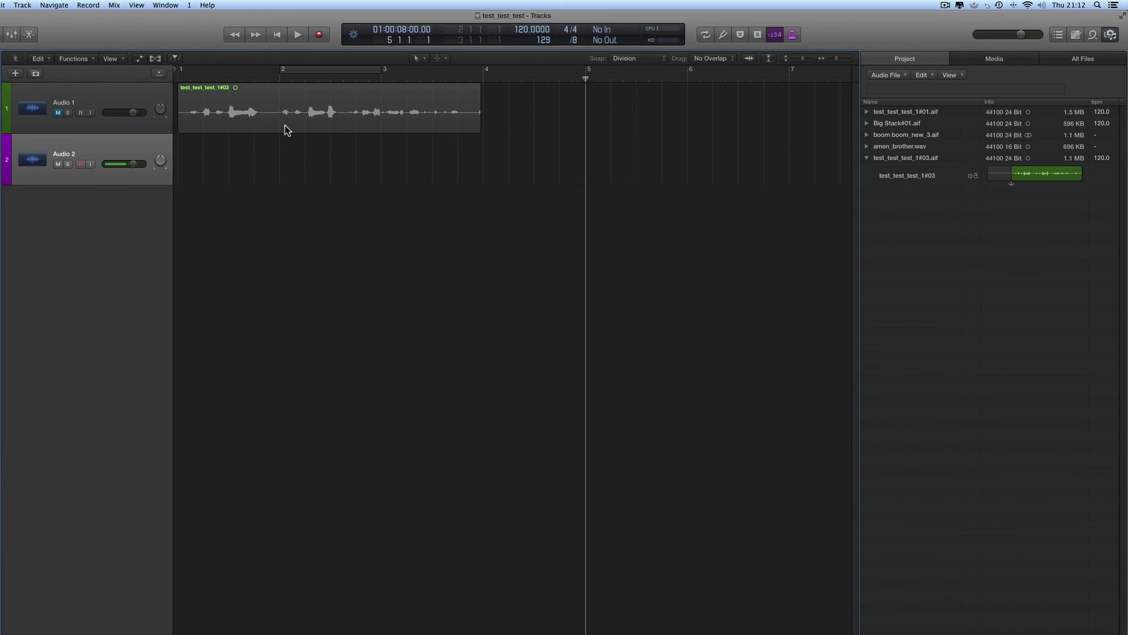
{"action": "left_click", "coordinate": [277, 37]}
{"action": "left_click", "coordinate": [320, 35]}
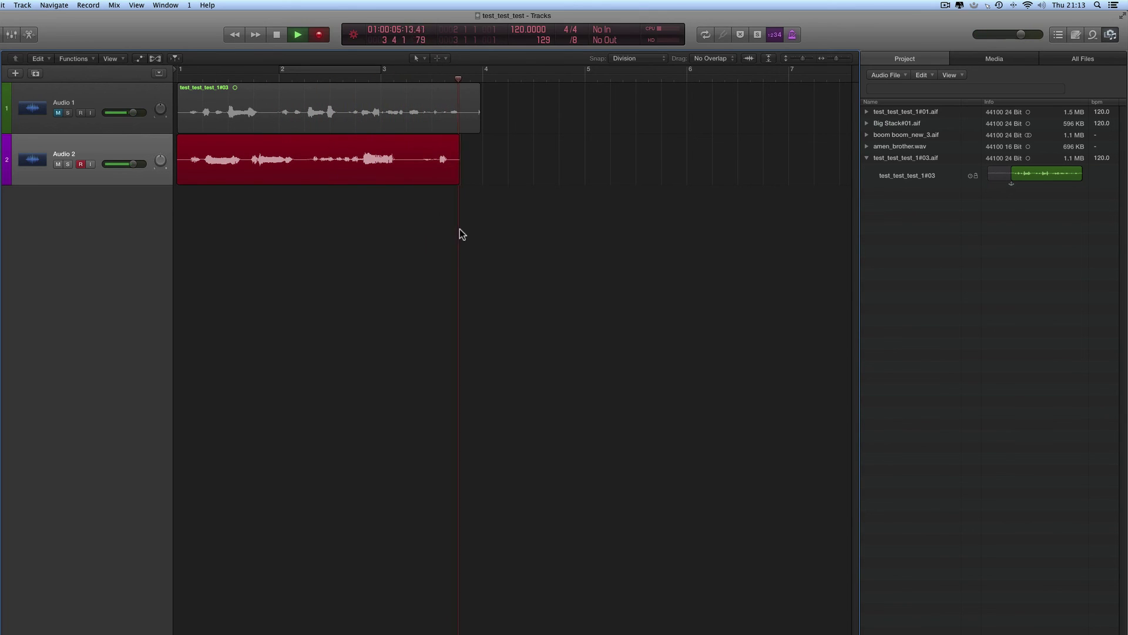
{"action": "key", "text": "space"}
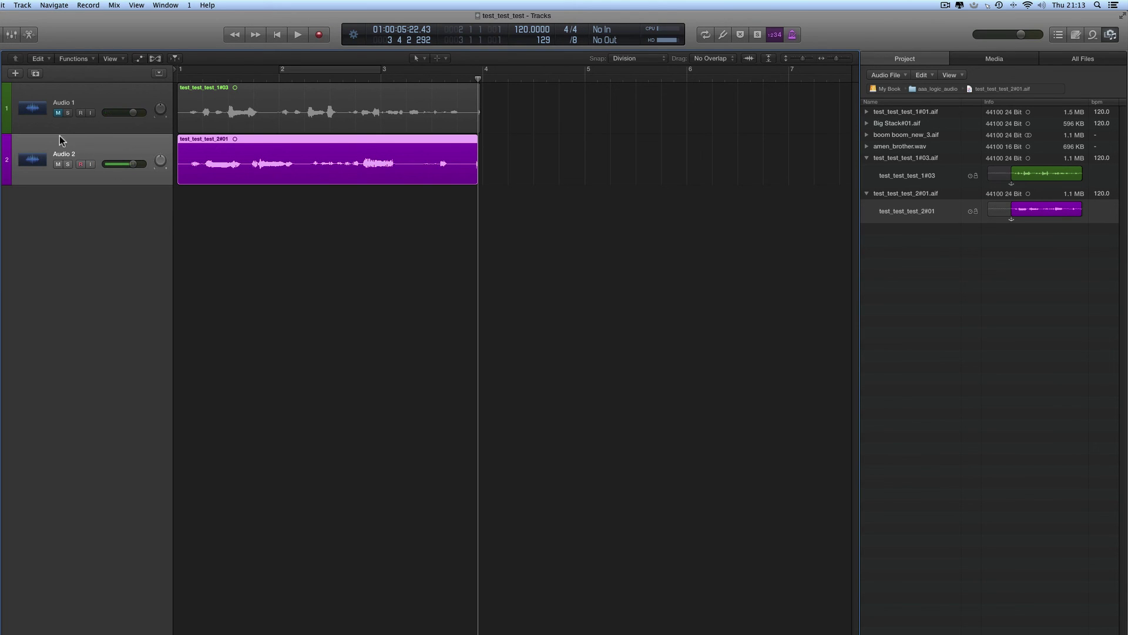
{"action": "left_click", "coordinate": [58, 112]}
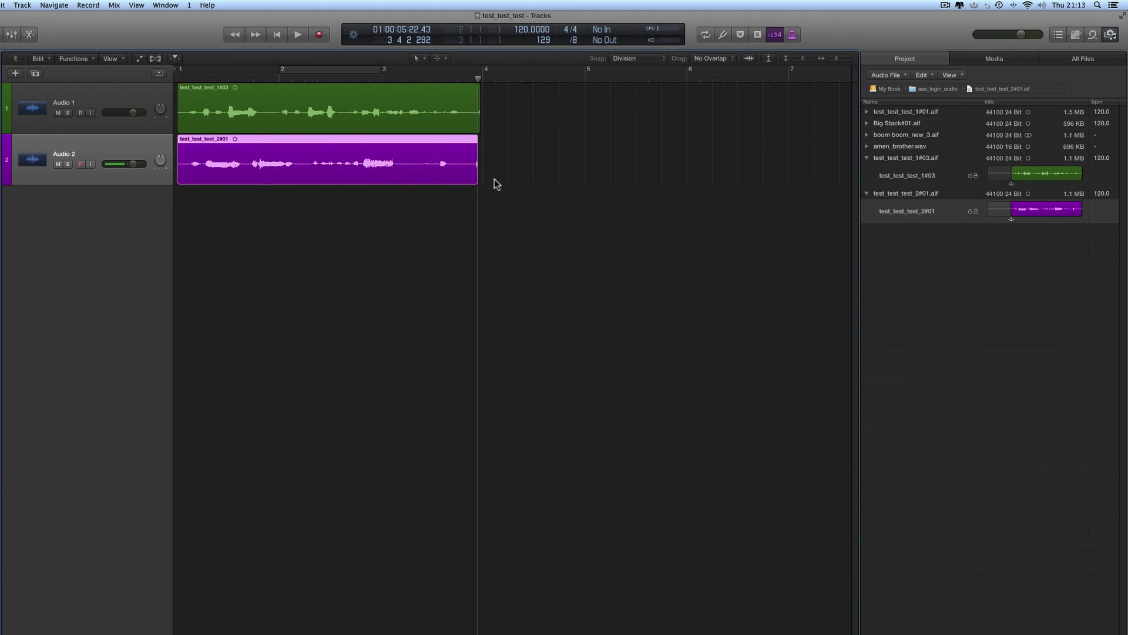
- Delete the recording test_test_test_2#01.aif with its region from the project and from disk
{"action": "left_click", "coordinate": [867, 194]}
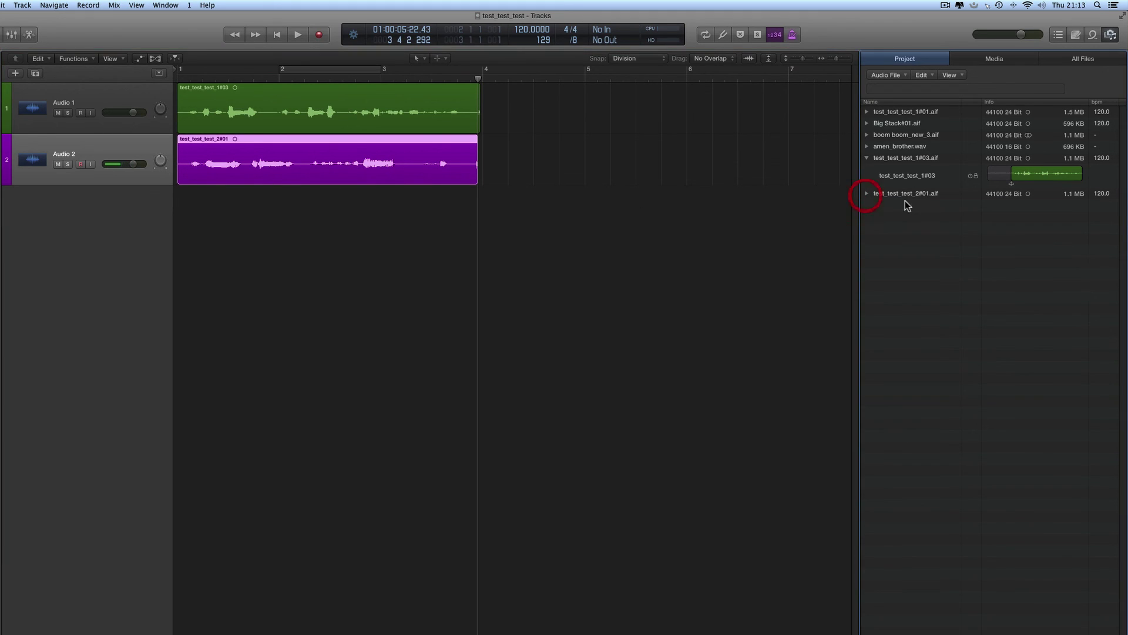
{"action": "left_click", "coordinate": [898, 196]}
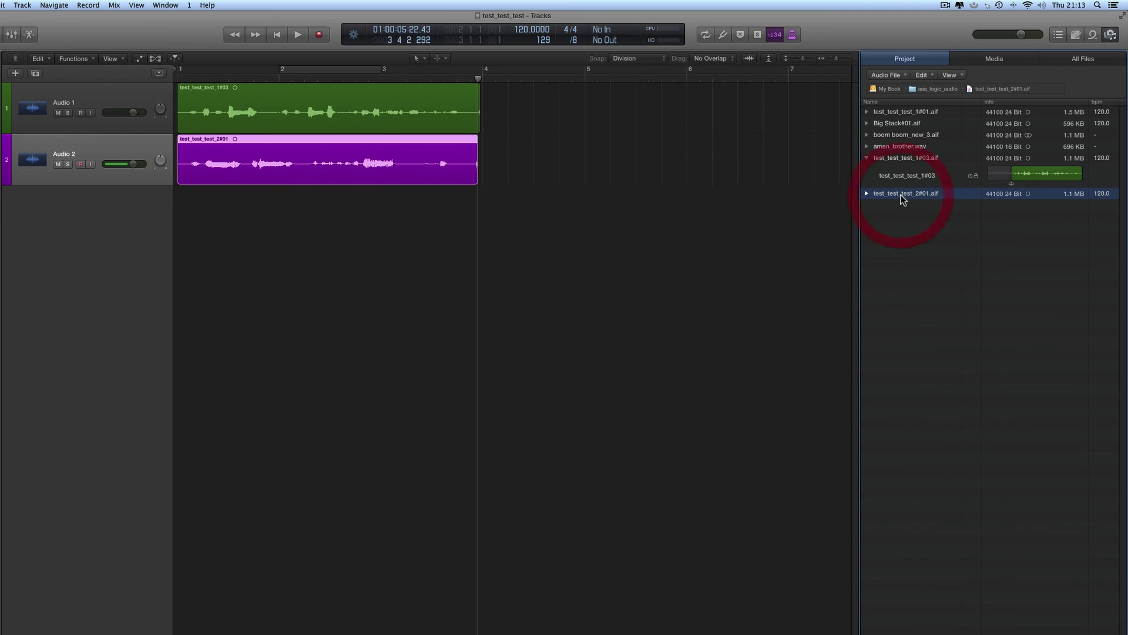
{"action": "left_click", "coordinate": [866, 194]}
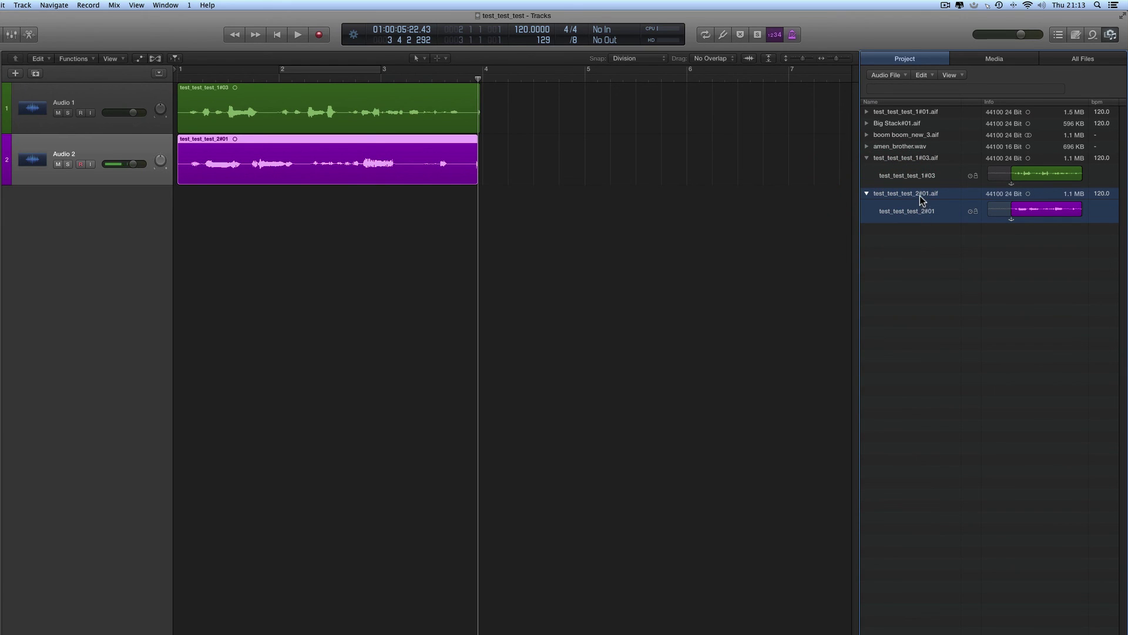
{"action": "key", "text": "BackSpace"}
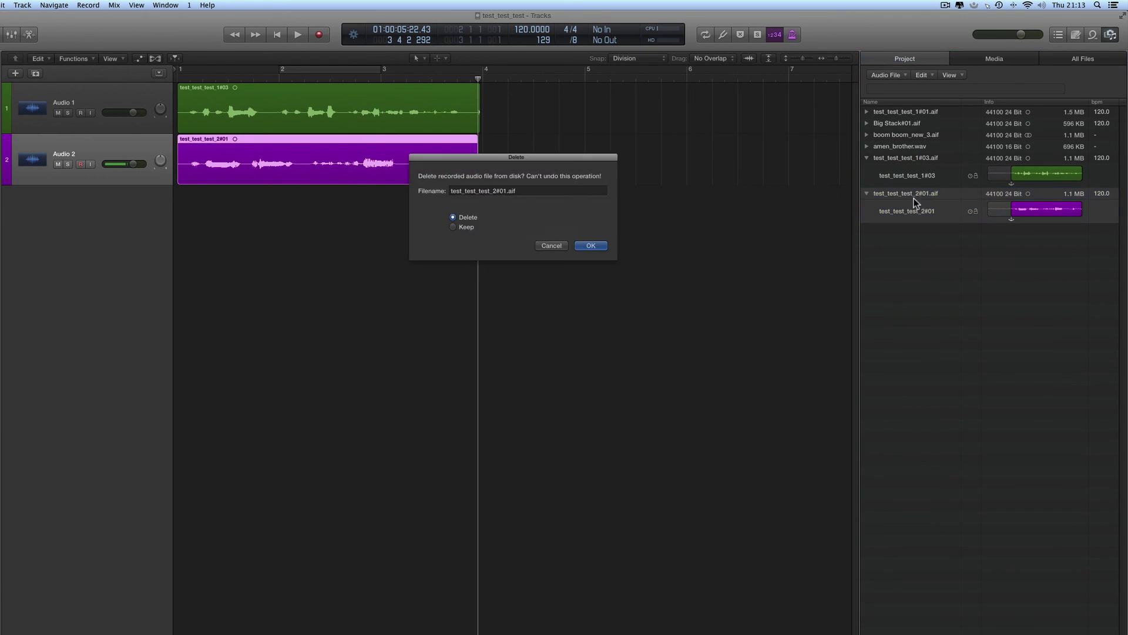
{"action": "left_click", "coordinate": [587, 245]}
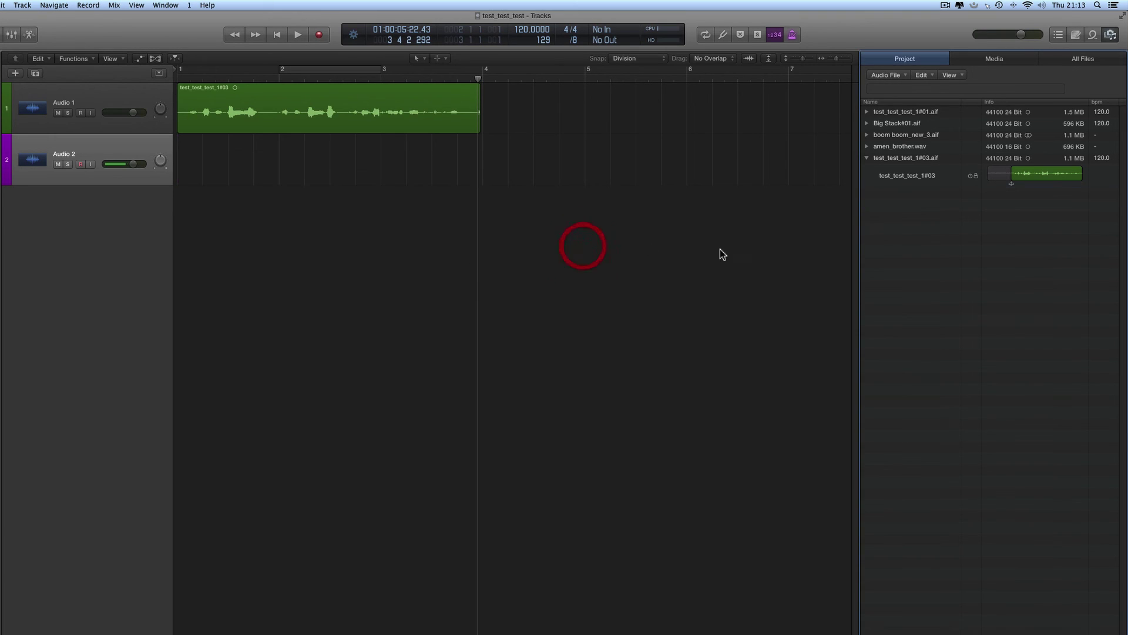
- Delete the recording test_test_test_1#03.aif with its region from the project and from disk
{"action": "left_click", "coordinate": [878, 158]}
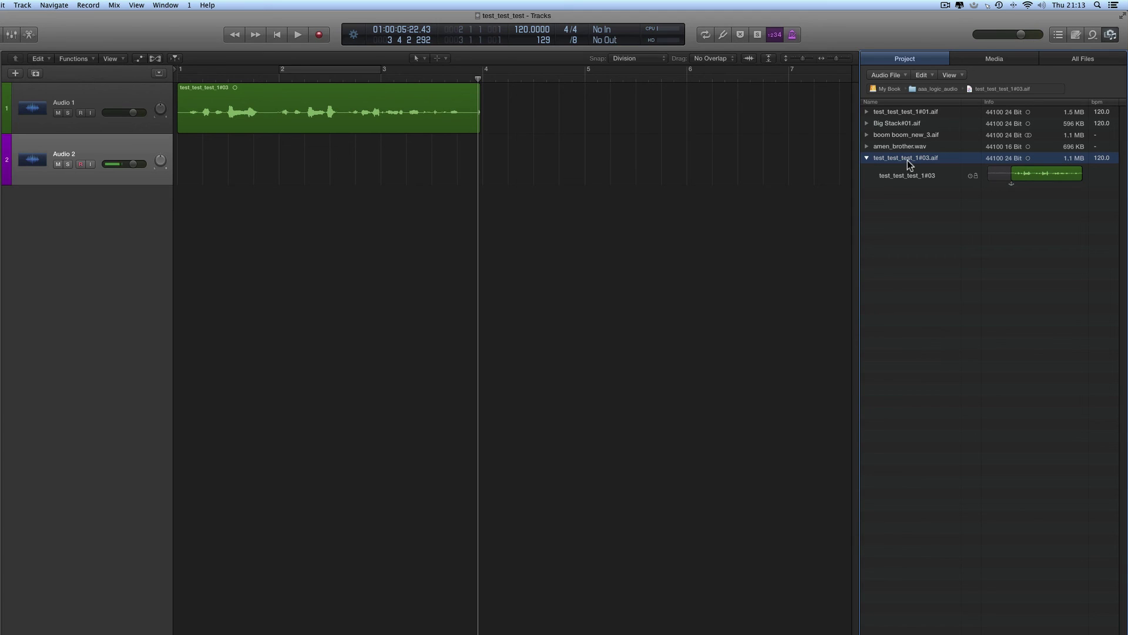
{"action": "key", "text": "BackSpace"}
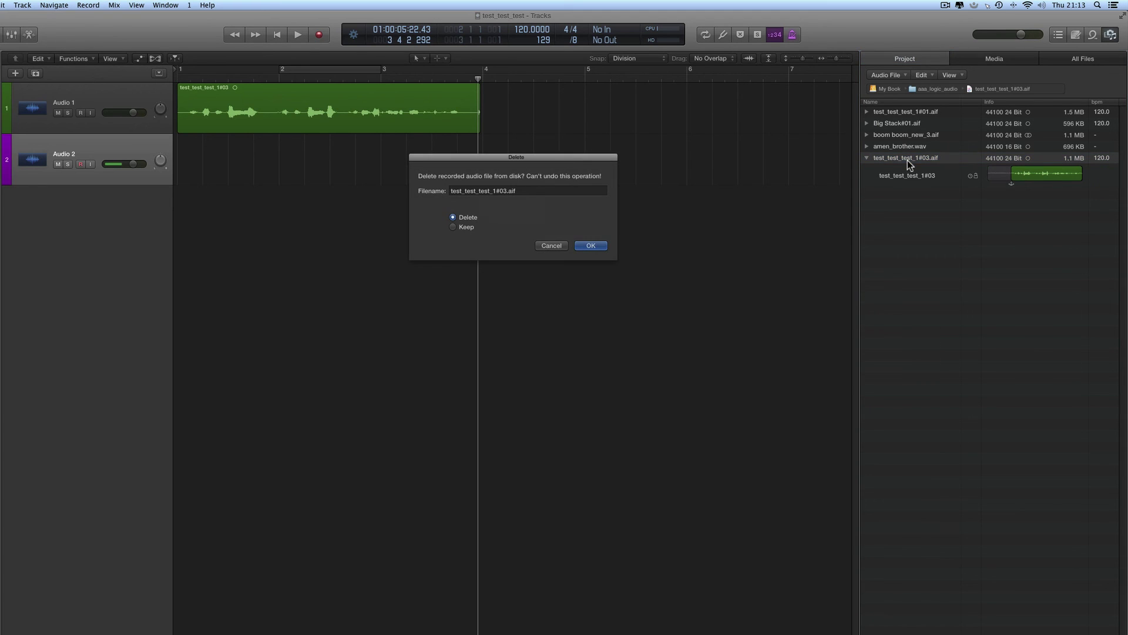
{"action": "left_click", "coordinate": [591, 246]}
- Delete the empty Audio 2 track, select Audio 1 and return the playhead to the start of the project
{"action": "left_click", "coordinate": [117, 151]}
{"action": "key", "text": "super+BackSpace"}
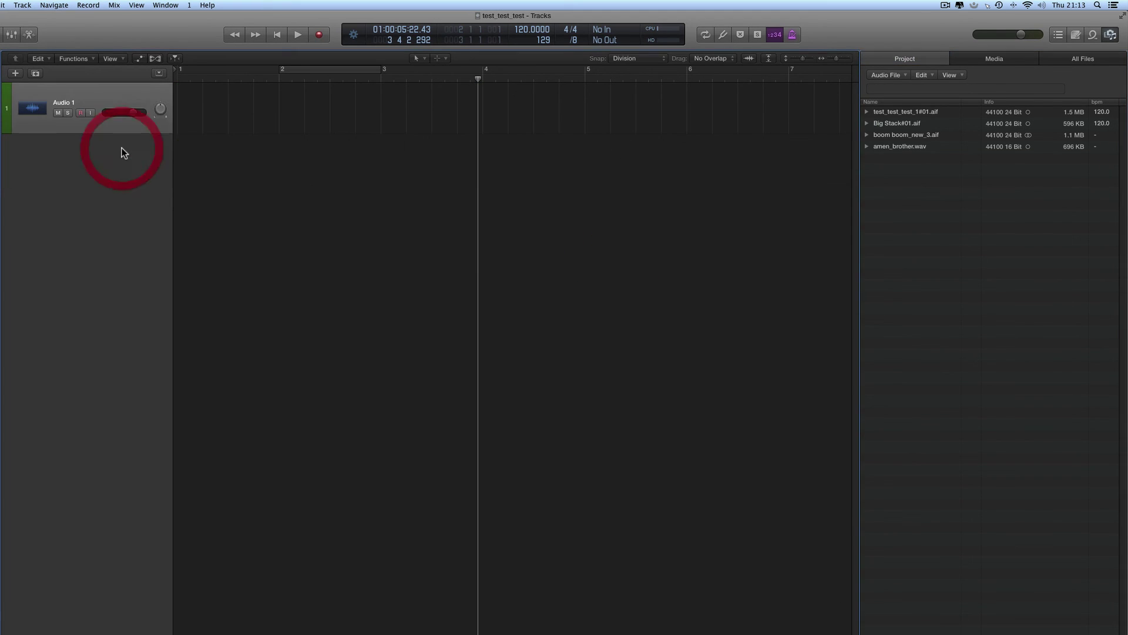
{"action": "left_click", "coordinate": [121, 100]}
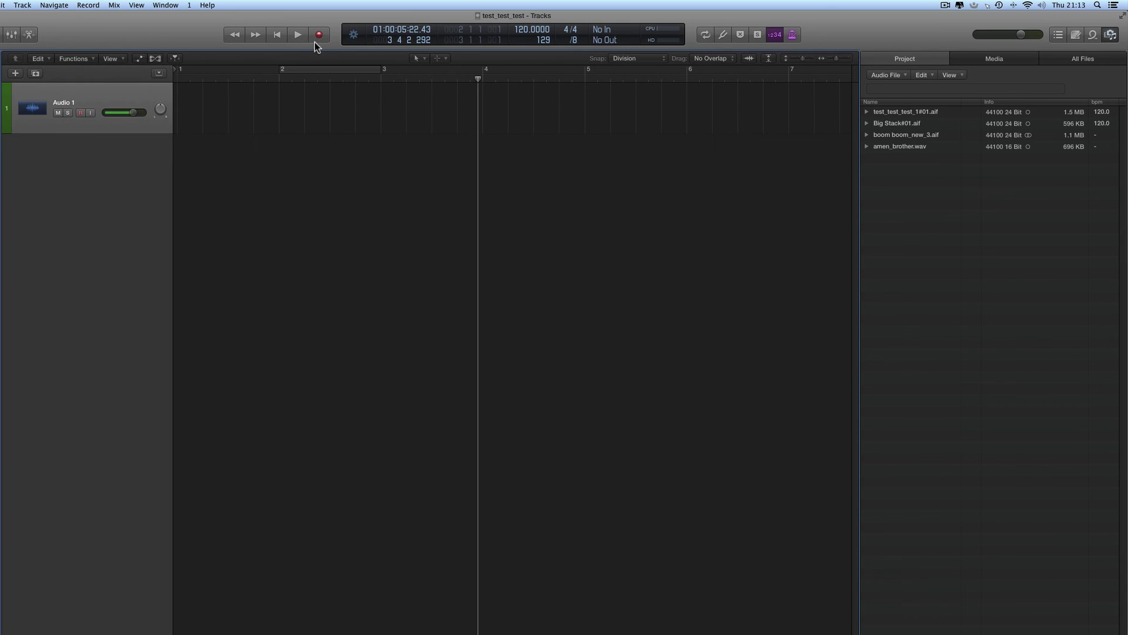
{"action": "left_click", "coordinate": [279, 35]}
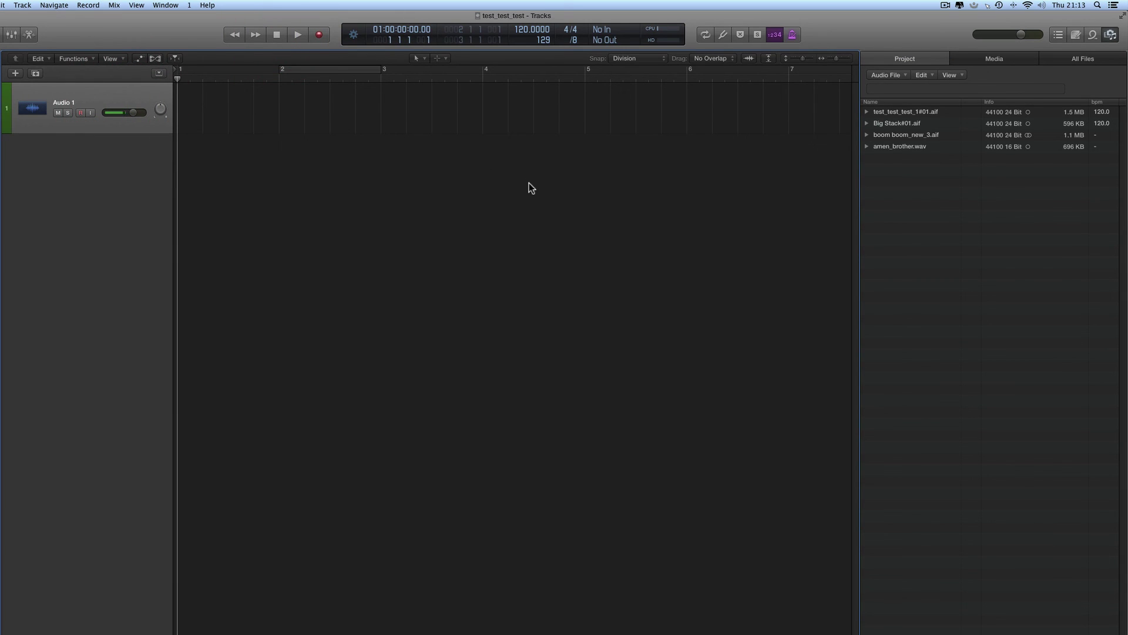